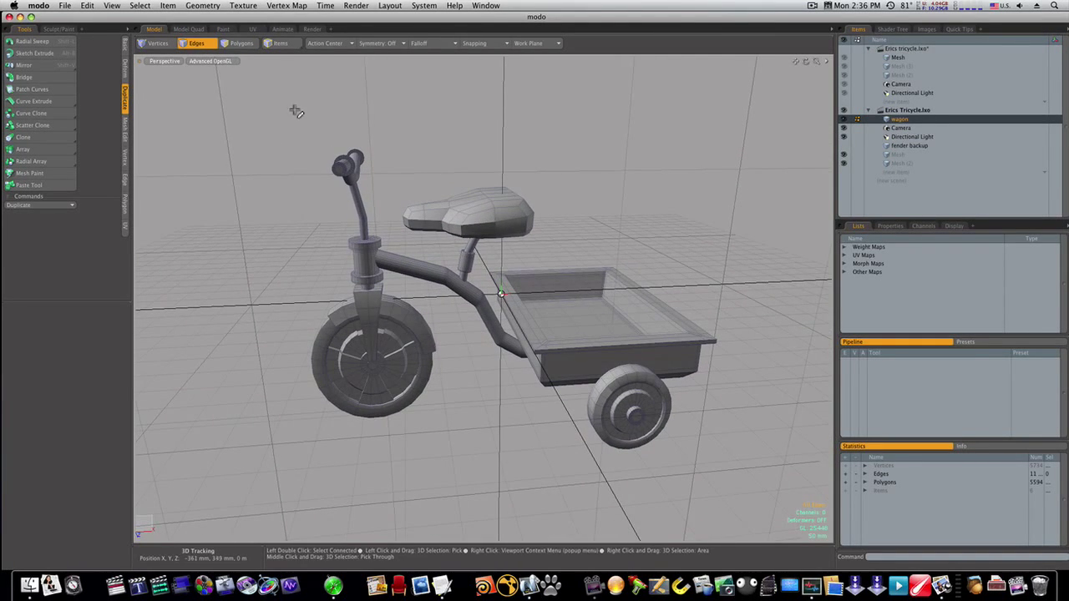
Switch to the four-view modelling layout and make the empty mesh item just below fender backup active
{"action": "left_click", "coordinate": [188, 29]}
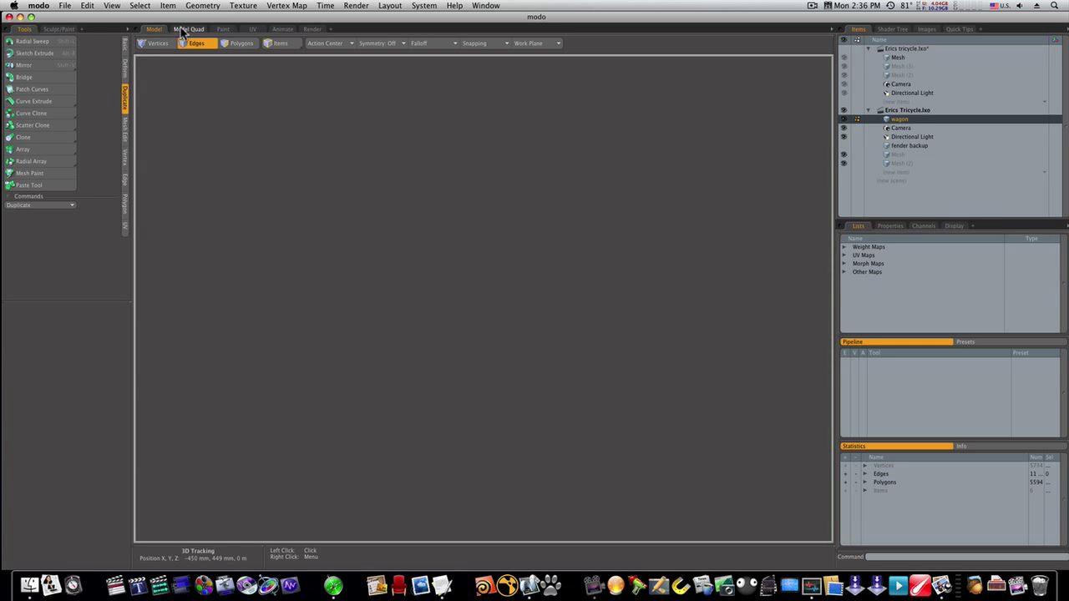
{"action": "scroll", "coordinate": [572, 171], "scroll_direction": "down", "scroll_amount": 5}
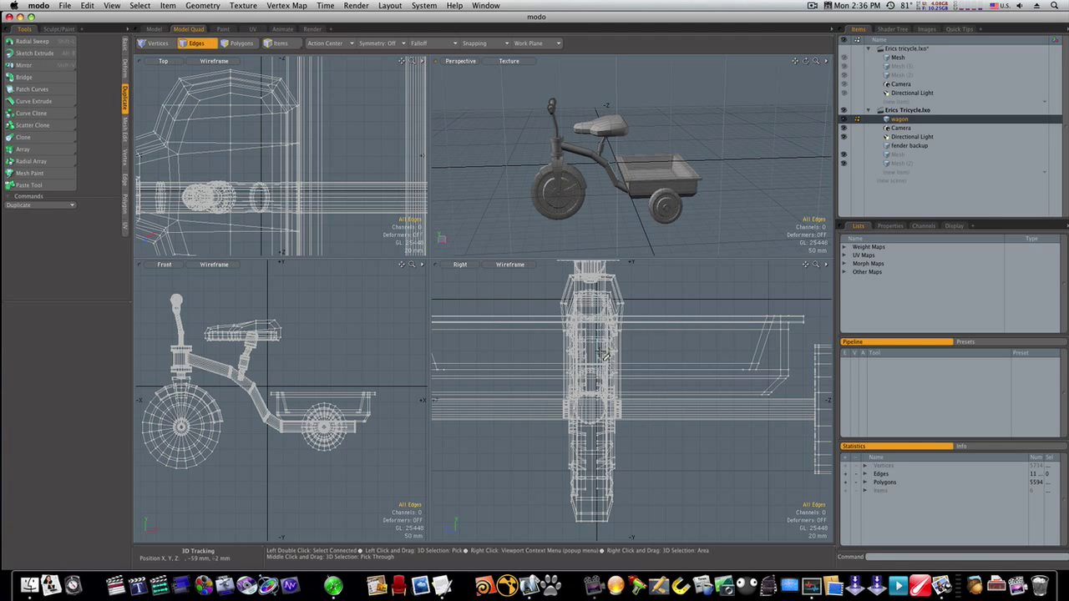
{"action": "scroll", "coordinate": [594, 386], "scroll_direction": "down", "scroll_amount": 4}
{"action": "scroll", "coordinate": [595, 386], "scroll_direction": "up", "scroll_amount": 4}
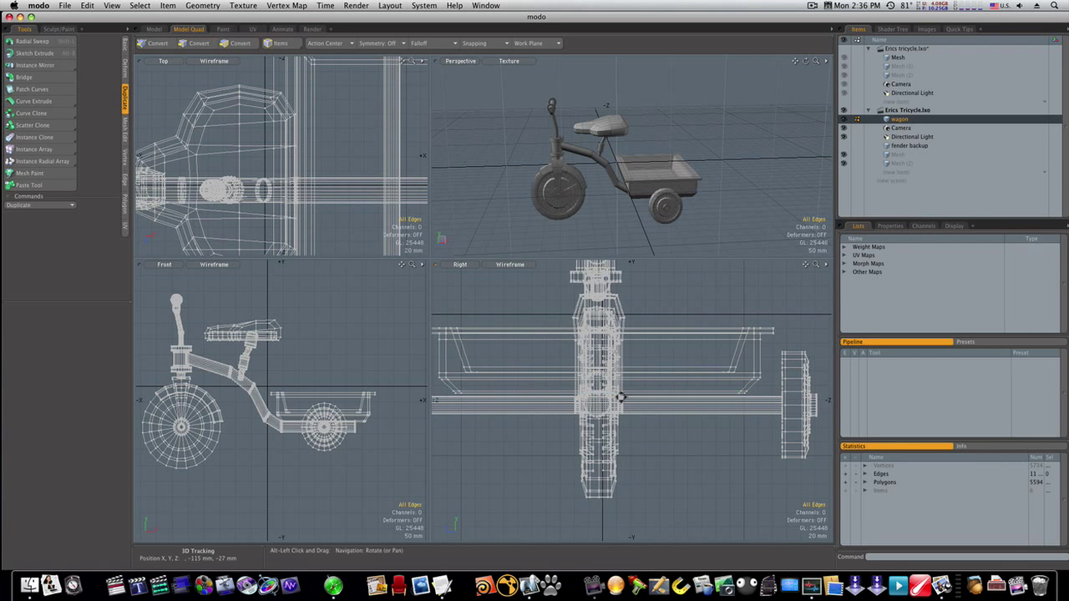
{"action": "left_click_drag", "start_coordinate": [621, 397], "coordinate": [638, 397], "text": "alt"}
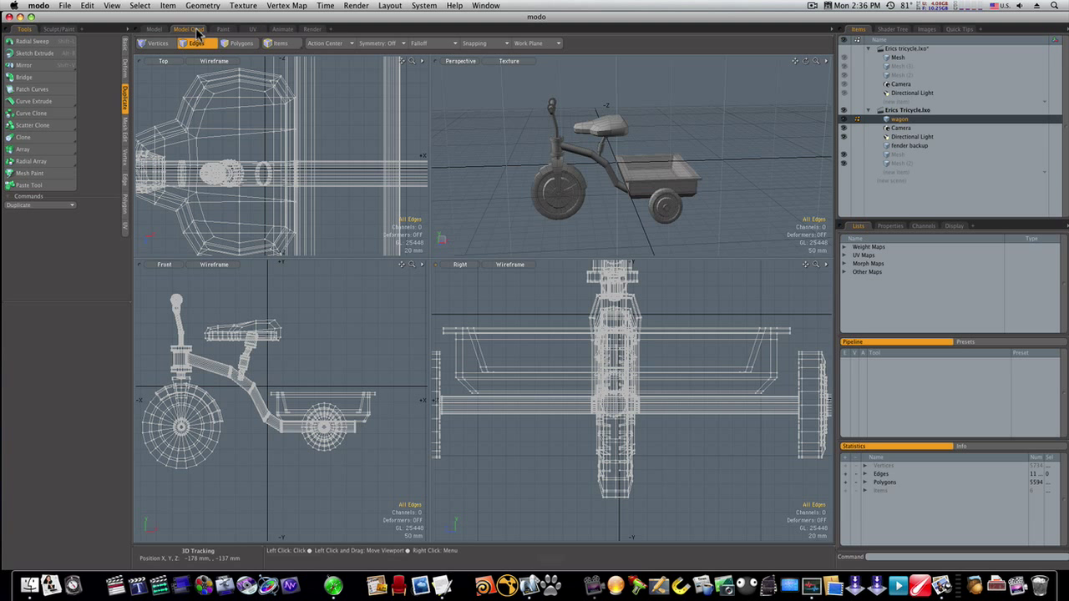
{"action": "left_click", "coordinate": [908, 156]}
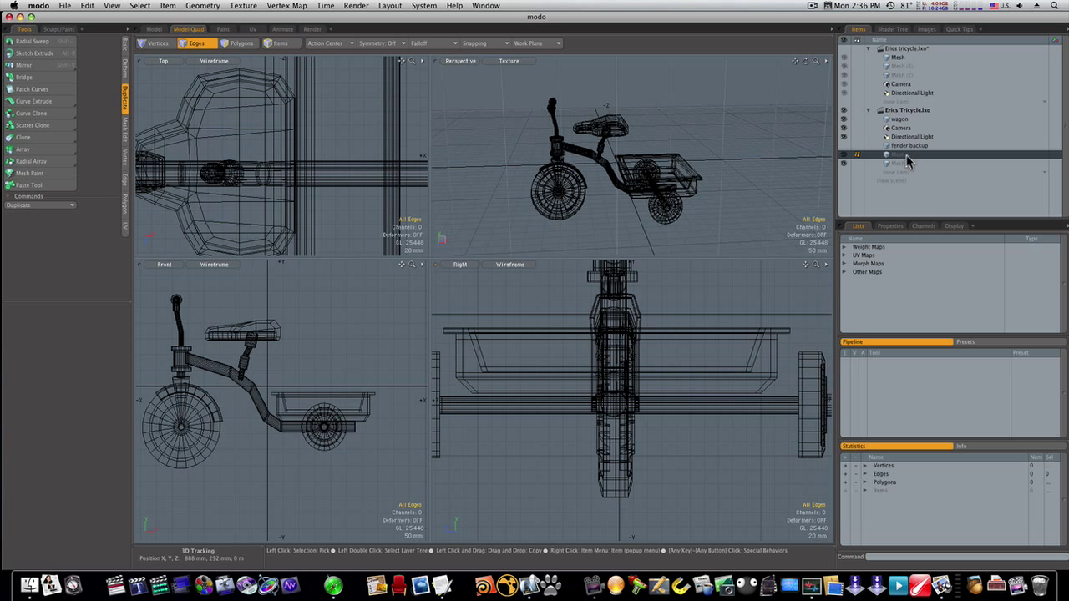
Draw an S-shaped pedal crank in the Right view with the Tube primitive, using 12 sides, 10 segments and a 4 mm radius
{"action": "left_click", "coordinate": [126, 45]}
{"action": "left_click", "coordinate": [31, 65]}
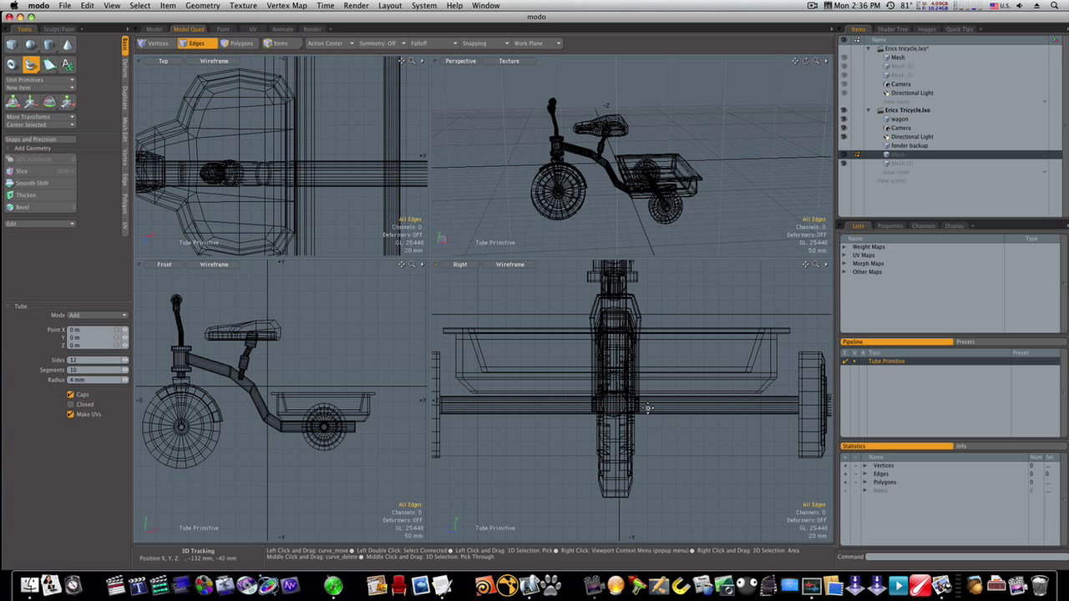
{"action": "left_click", "coordinate": [634, 405]}
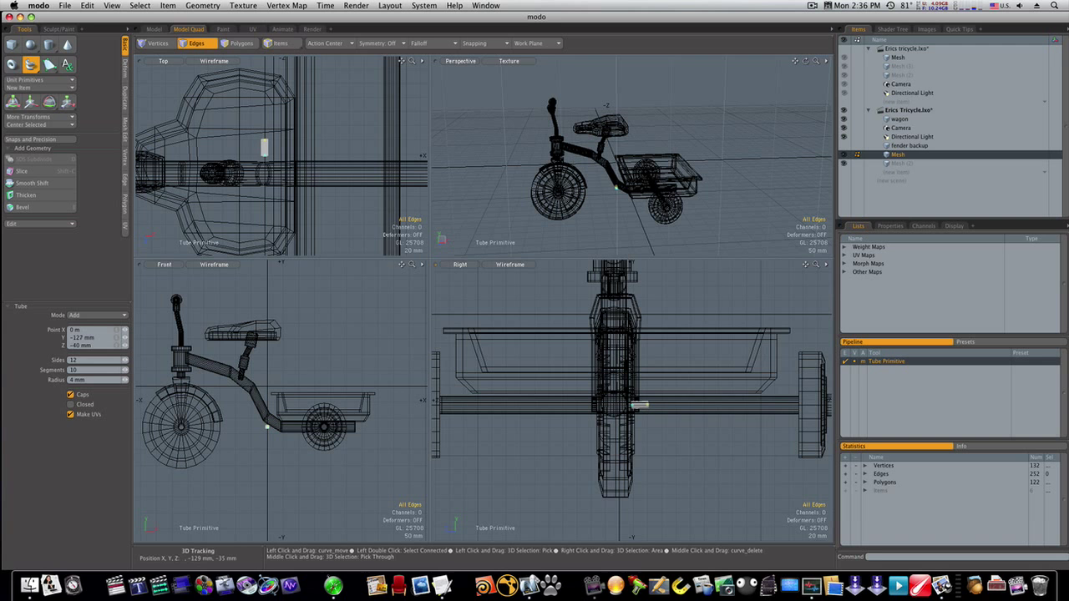
{"action": "scroll", "coordinate": [639, 405], "scroll_direction": "up", "scroll_amount": 5}
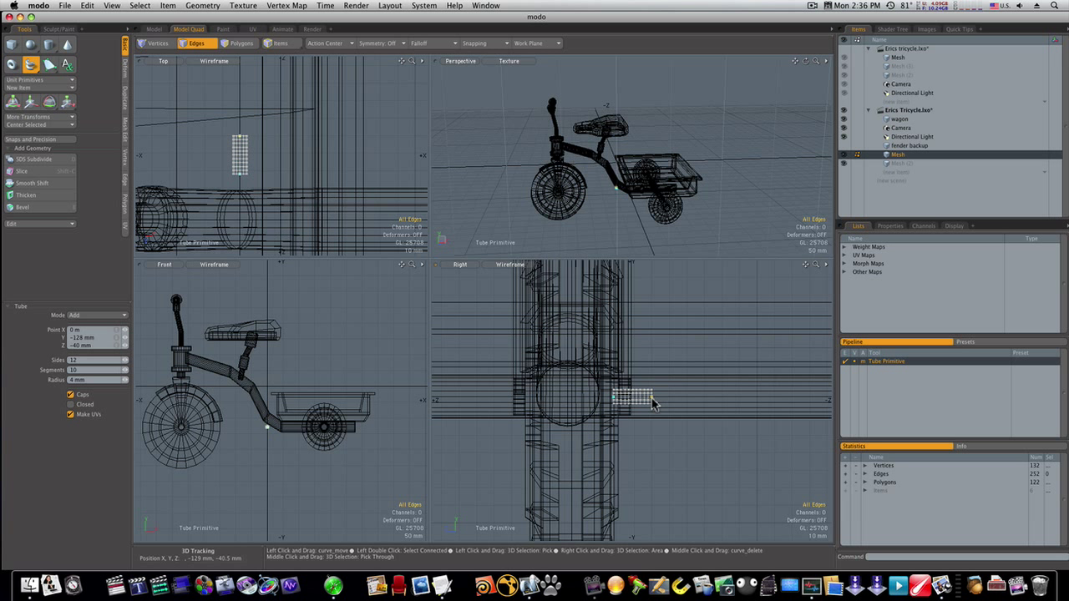
{"action": "mouse_move", "coordinate": [654, 401]}
{"action": "left_mouse_down"}
{"action": "mouse_move", "coordinate": [668, 397]}
{"action": "mouse_move", "coordinate": [671, 367]}
{"action": "mouse_move", "coordinate": [665, 390]}
{"action": "left_mouse_up"}
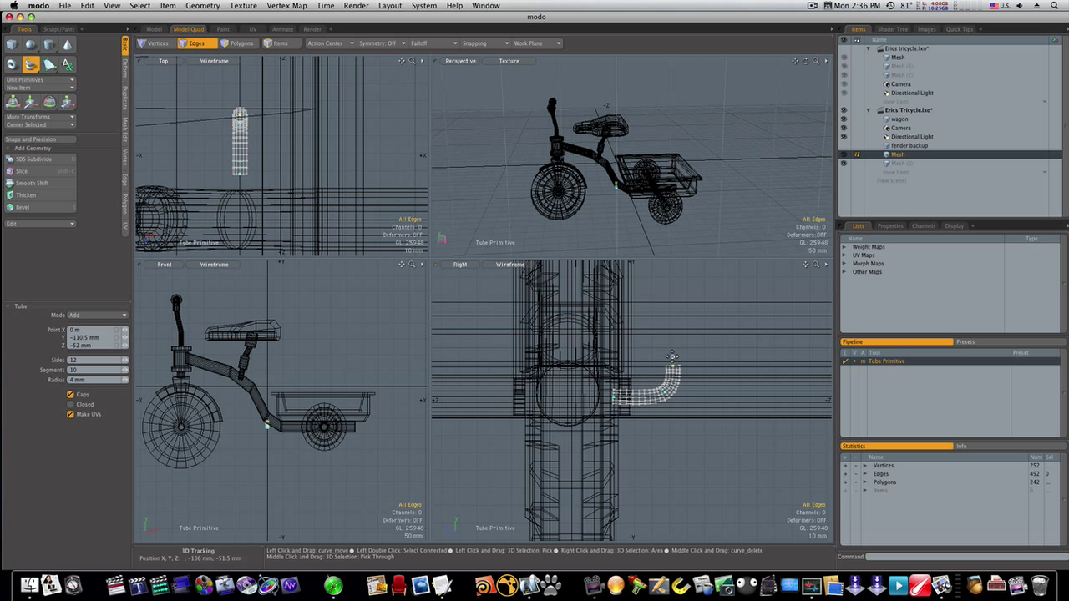
{"action": "left_click_drag", "start_coordinate": [673, 358], "coordinate": [673, 345]}
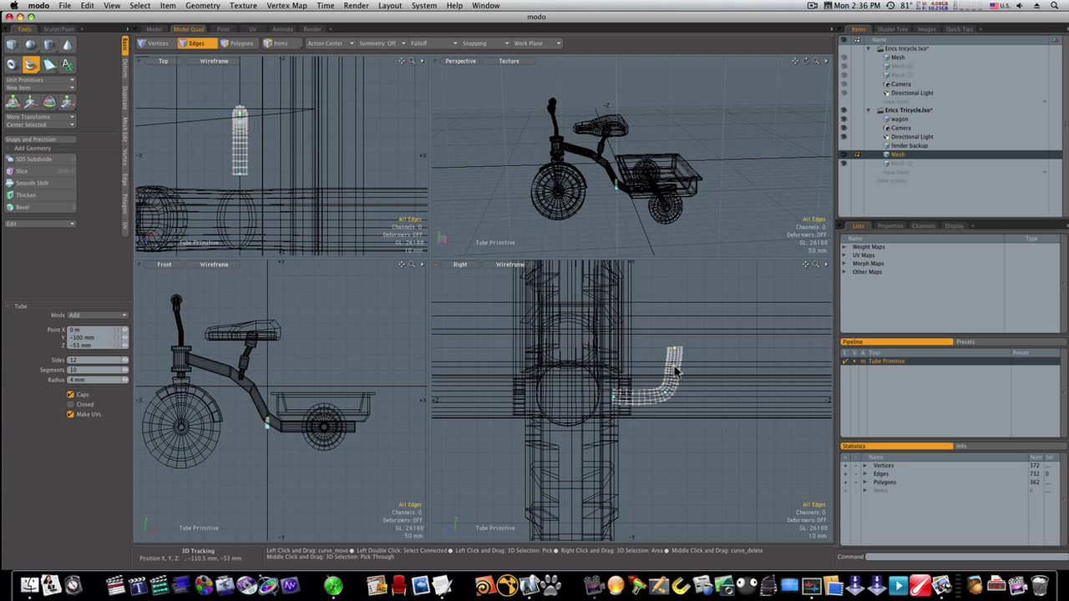
{"action": "mouse_move", "coordinate": [674, 360]}
{"action": "left_mouse_down"}
{"action": "mouse_move", "coordinate": [687, 345]}
{"action": "mouse_move", "coordinate": [662, 335]}
{"action": "mouse_move", "coordinate": [661, 349]}
{"action": "mouse_move", "coordinate": [706, 346]}
{"action": "mouse_move", "coordinate": [674, 348]}
{"action": "left_mouse_up"}
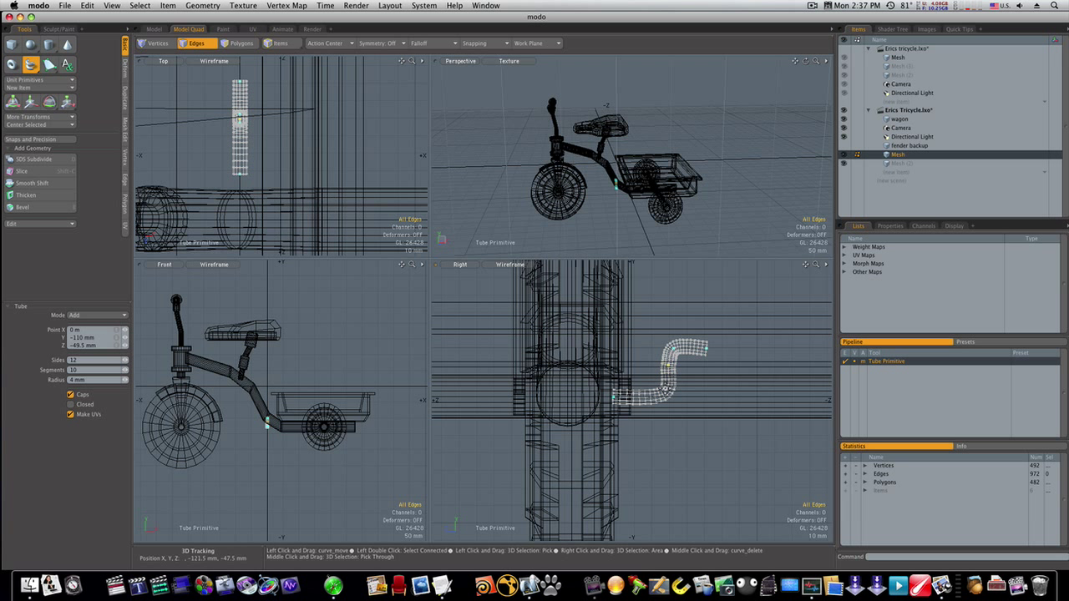
Adjust the tube's path points to shorten the crank and even out its two bends
{"action": "left_click_drag", "start_coordinate": [665, 393], "coordinate": [685, 349]}
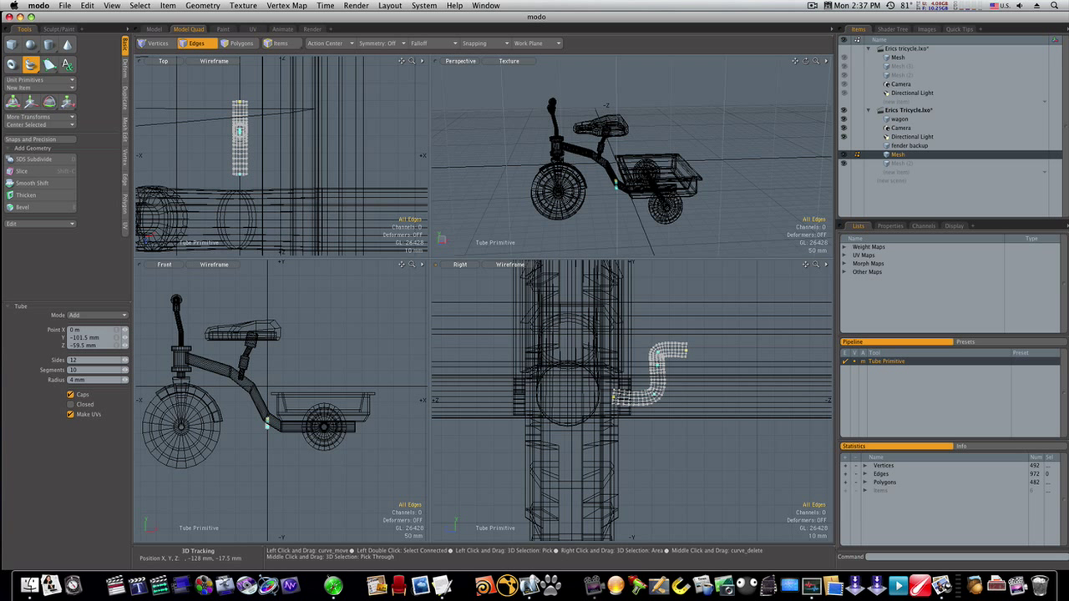
{"action": "left_click_drag", "start_coordinate": [614, 397], "coordinate": [616, 397]}
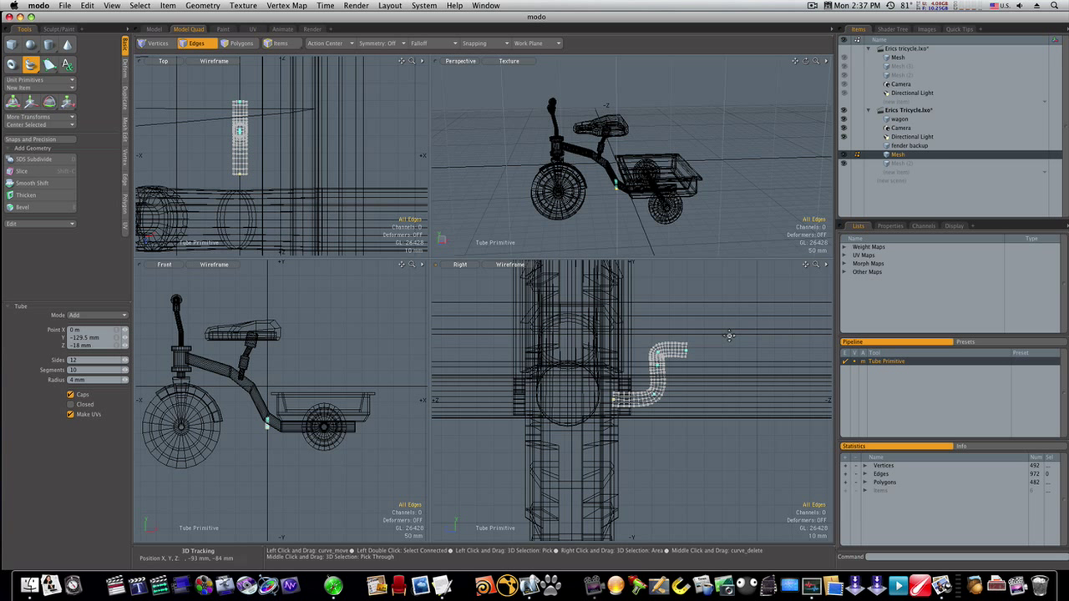
{"action": "left_click_drag", "start_coordinate": [684, 351], "coordinate": [655, 354]}
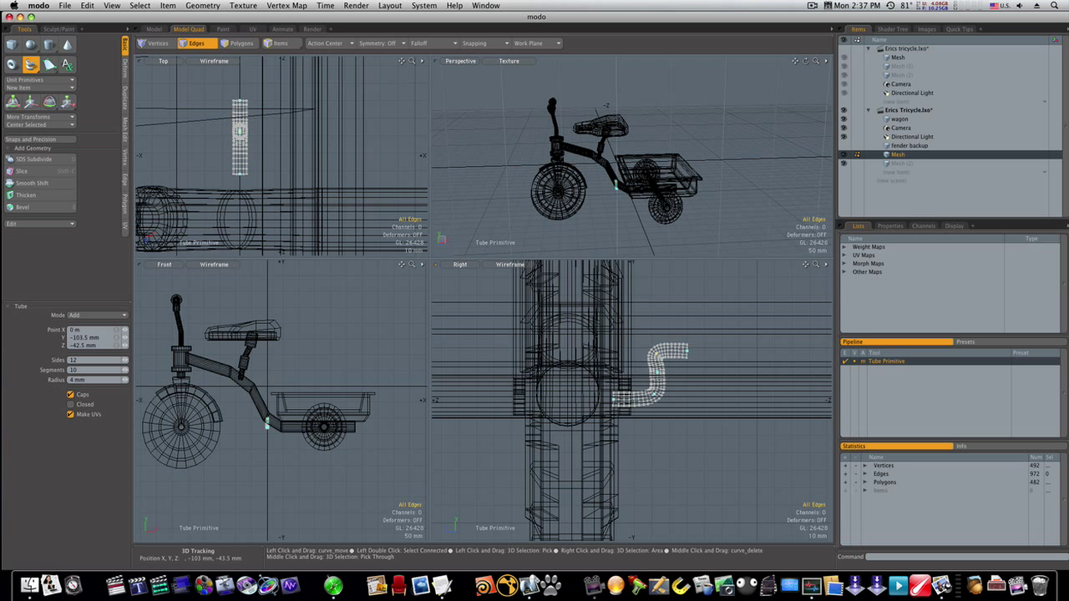
{"action": "left_click", "coordinate": [689, 356]}
{"action": "middle_click", "coordinate": [689, 356]}
{"action": "left_click_drag", "start_coordinate": [687, 351], "coordinate": [689, 350]}
{"action": "left_click_drag", "start_coordinate": [654, 395], "coordinate": [657, 395]}
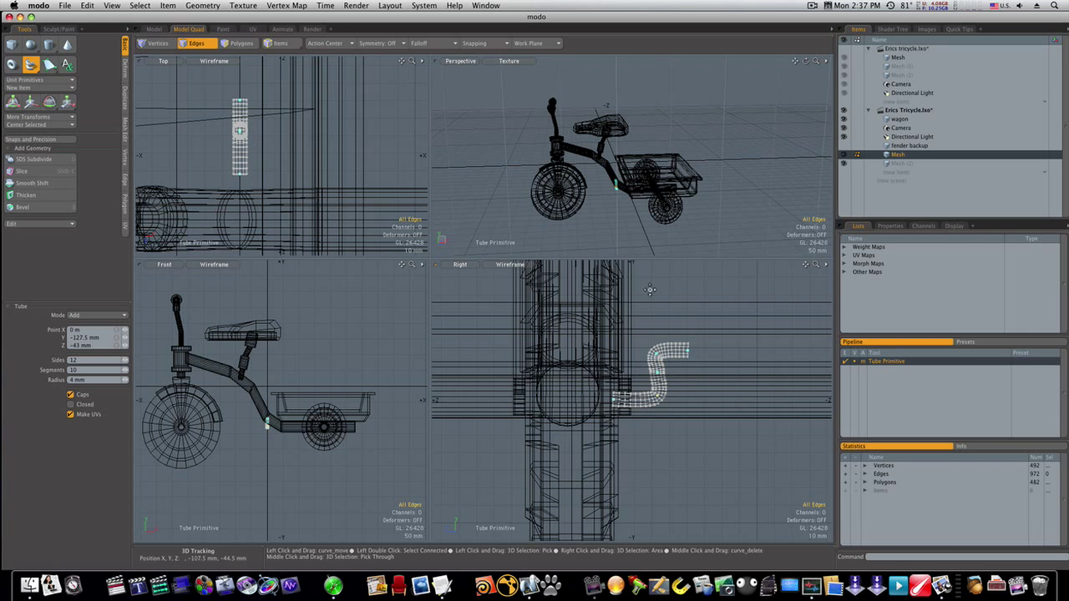
Select the whole tube and move it to the front wheel's hub, offset about -271 mm in X, -27 mm in Y and 95 mm in Z
{"action": "scroll", "coordinate": [622, 197], "scroll_direction": "up", "scroll_amount": 6}
{"action": "left_click_drag", "start_coordinate": [644, 155], "coordinate": [665, 147], "text": "alt"}
{"action": "left_click_drag", "start_coordinate": [568, 164], "coordinate": [551, 183], "text": "ctrl+alt"}
{"action": "key", "text": "q"}
{"action": "key", "text": "3"}
{"action": "double_click", "coordinate": [613, 150]}
{"action": "key", "text": "w"}
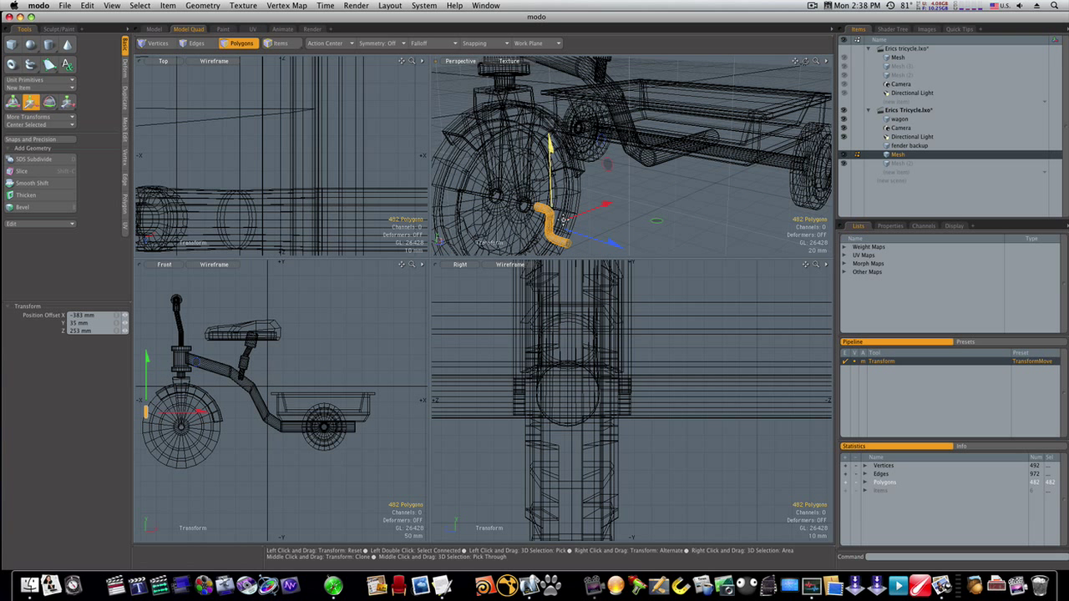
{"action": "left_click_drag", "start_coordinate": [616, 249], "coordinate": [545, 226]}
{"action": "left_click_drag", "start_coordinate": [213, 419], "coordinate": [242, 400]}
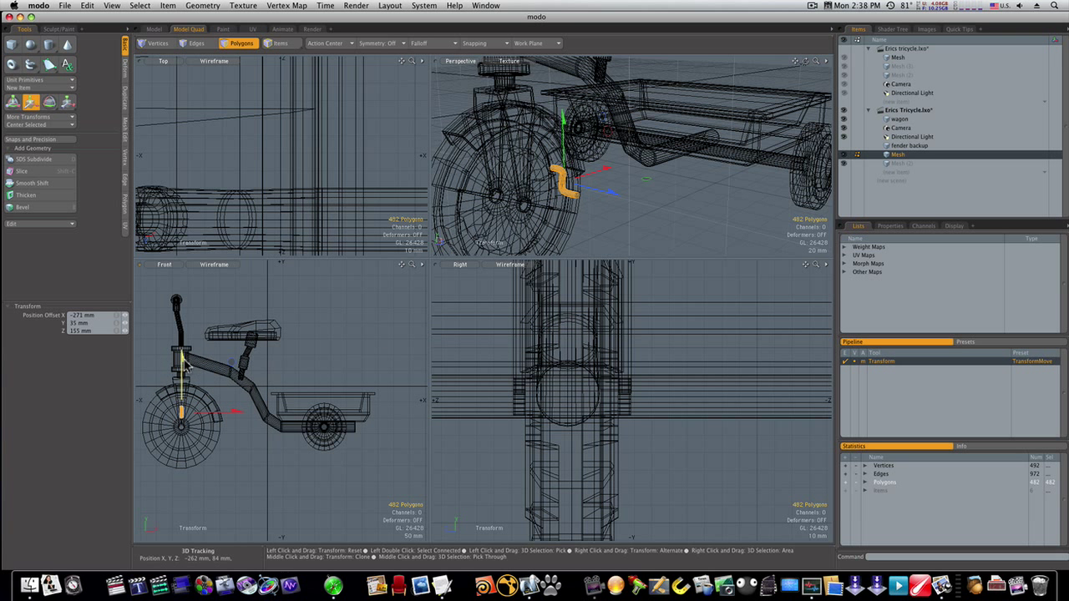
{"action": "left_click_drag", "start_coordinate": [185, 361], "coordinate": [183, 382]}
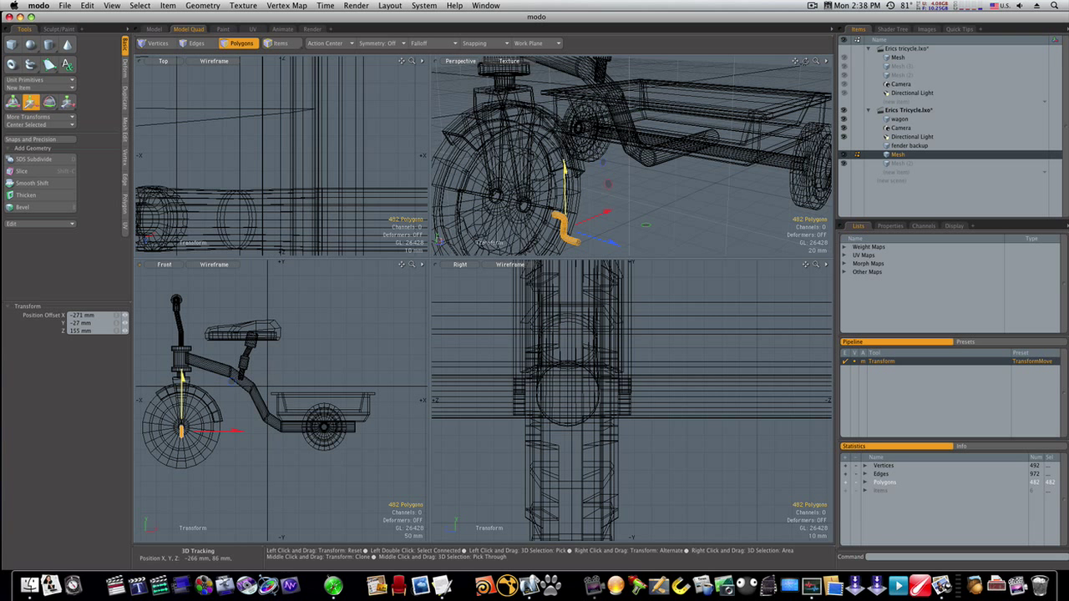
{"action": "left_click_drag", "start_coordinate": [617, 243], "coordinate": [583, 233]}
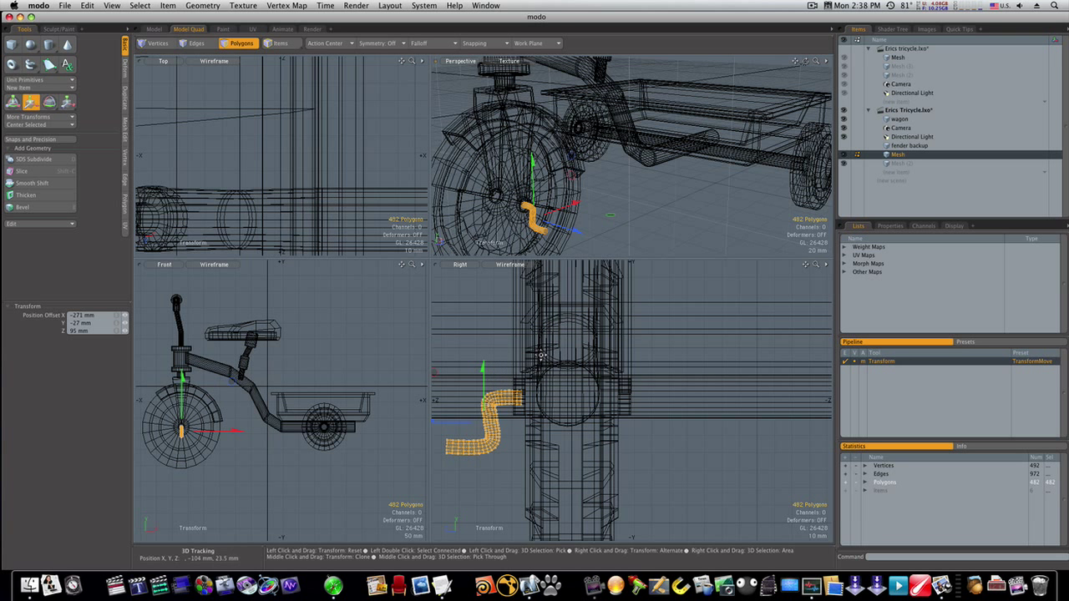
Return to the single perspective layout and remove edge loops from the middle of the crank's upright section
{"action": "left_click", "coordinate": [153, 30]}
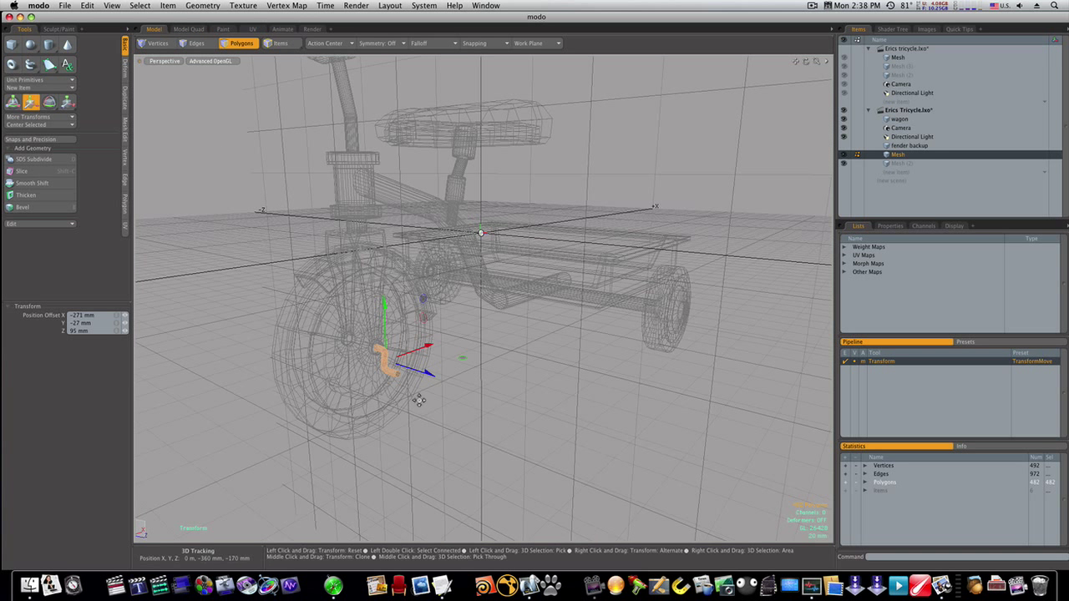
{"action": "key", "text": "space"}
{"action": "left_click_drag", "start_coordinate": [410, 393], "coordinate": [353, 409], "text": "alt"}
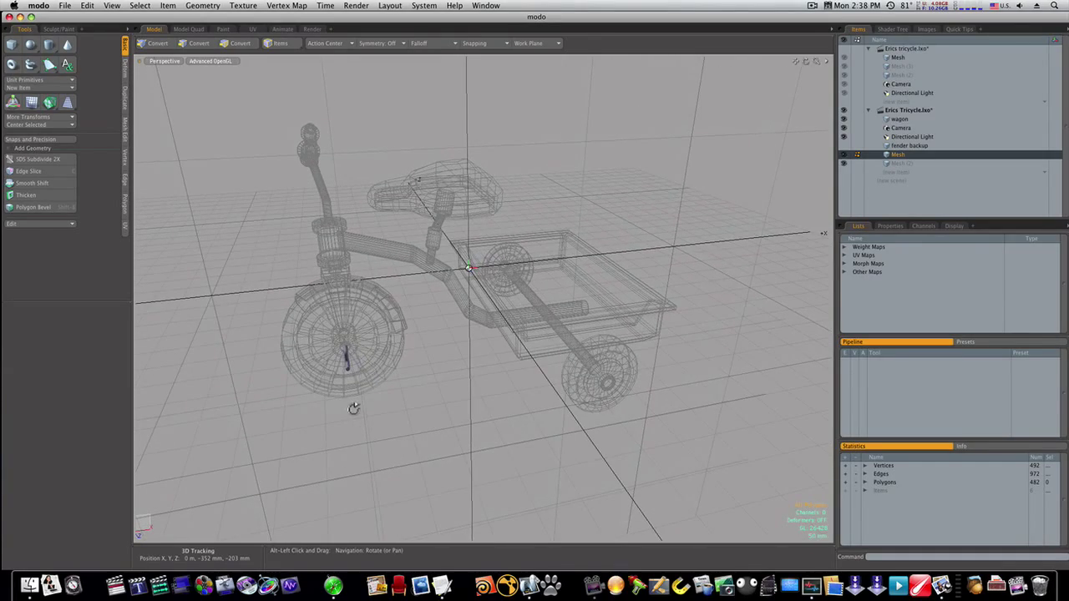
{"action": "left_click_drag", "start_coordinate": [432, 325], "coordinate": [427, 304], "text": "alt"}
{"action": "left_click_drag", "start_coordinate": [457, 341], "coordinate": [435, 330], "text": "alt+shift"}
{"action": "left_click_drag", "start_coordinate": [492, 258], "coordinate": [501, 331], "text": "alt"}
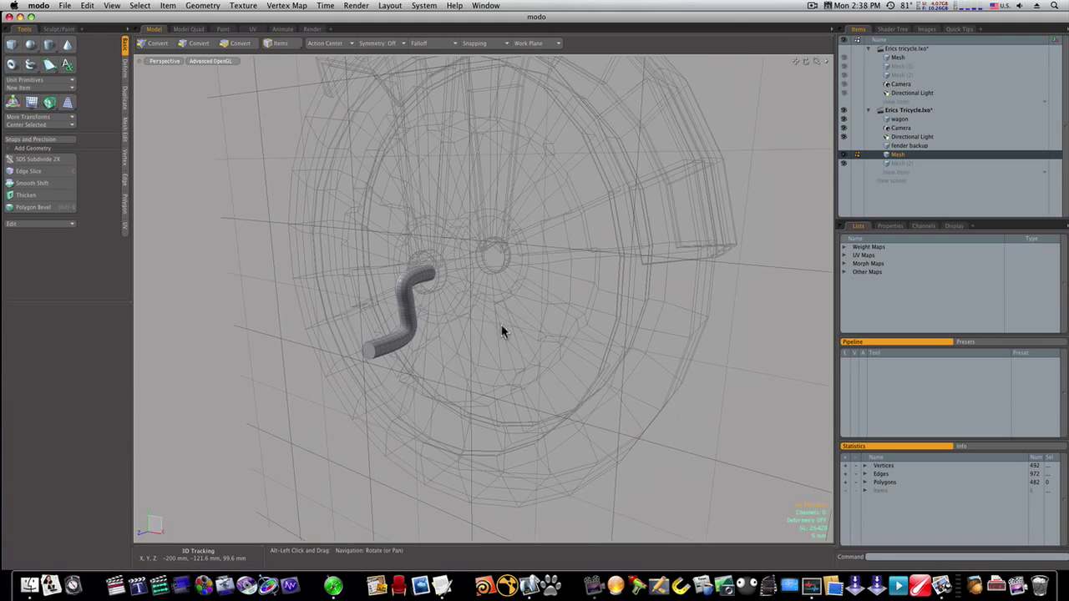
{"action": "left_click_drag", "start_coordinate": [431, 325], "coordinate": [381, 315], "text": "alt"}
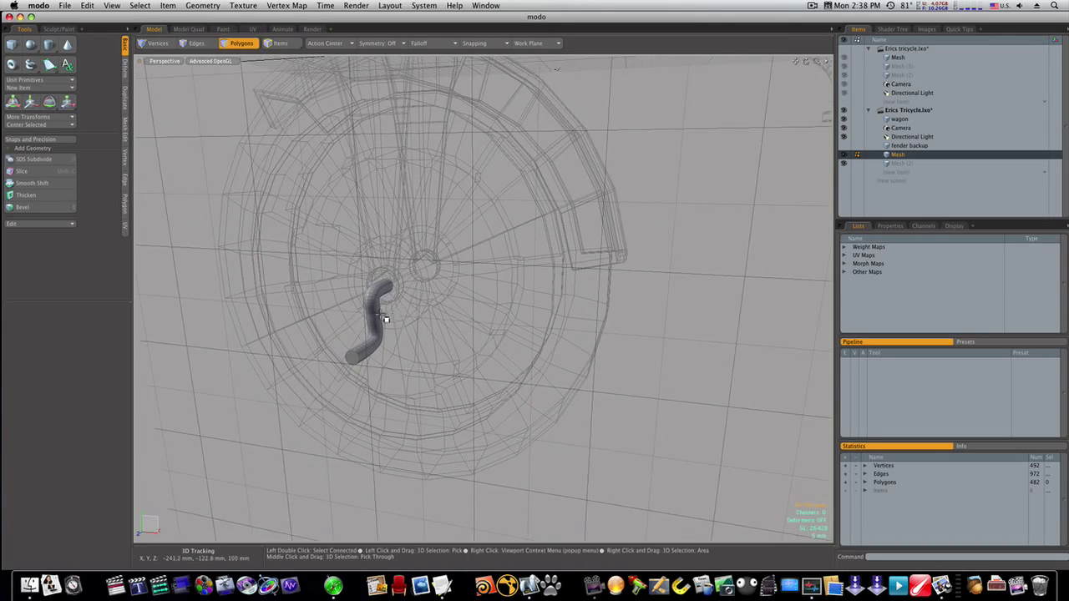
{"action": "left_click_drag", "start_coordinate": [324, 343], "coordinate": [479, 326], "text": "alt"}
{"action": "key", "text": "space"}
{"action": "key", "text": "space"}
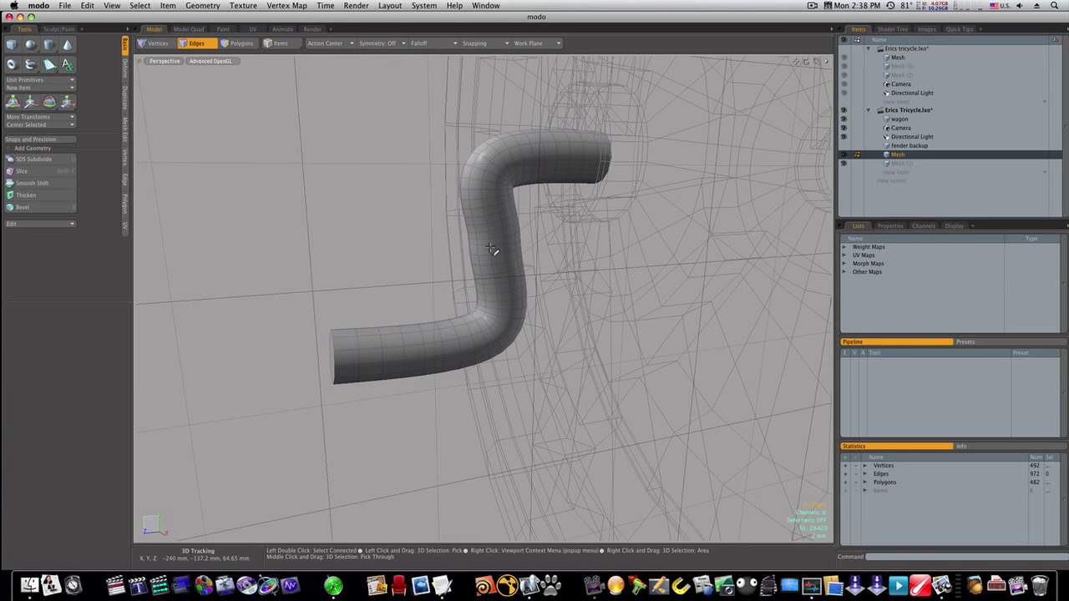
{"action": "double_click", "coordinate": [489, 247]}
{"action": "key", "text": "BackSpace"}
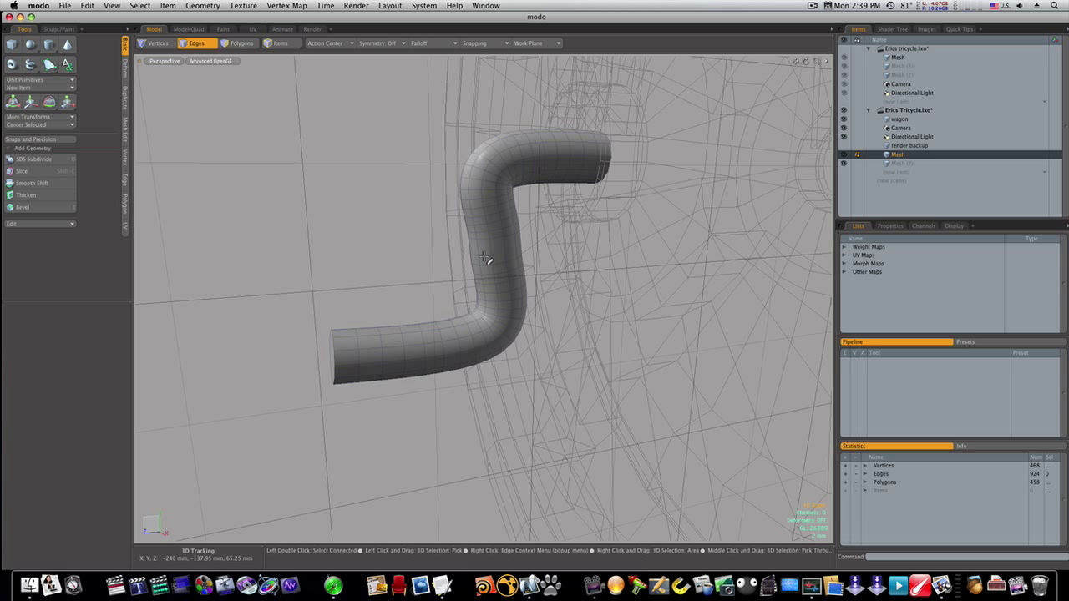
Try converting the crank tube to a subdivision surface and examine its rounded ends and bends
{"action": "key", "text": "3"}
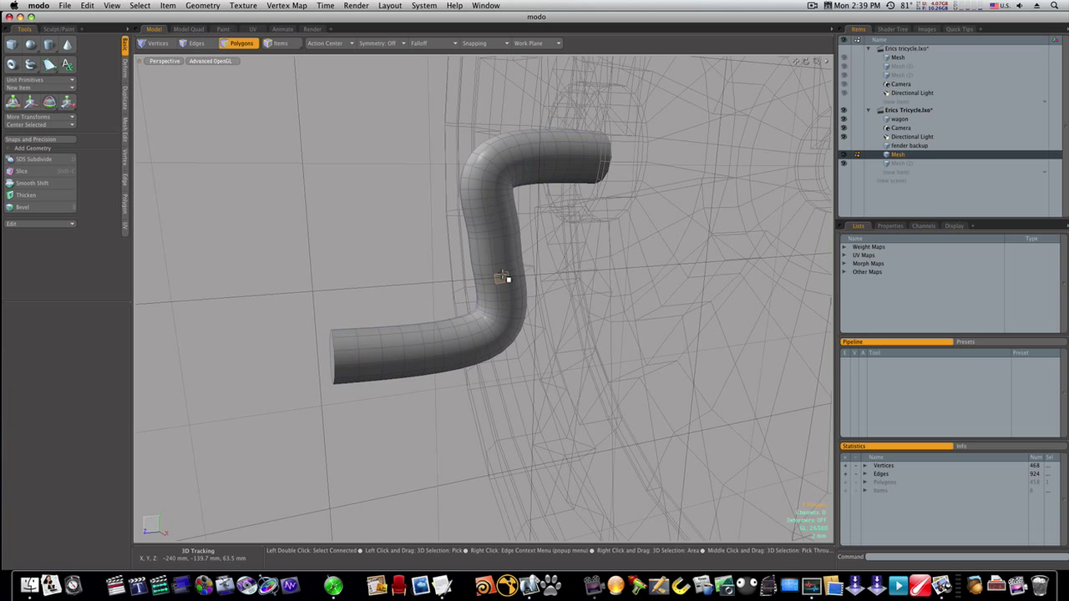
{"action": "double_click", "coordinate": [504, 275]}
{"action": "key", "text": "Tab"}
{"action": "left_click", "coordinate": [601, 305]}
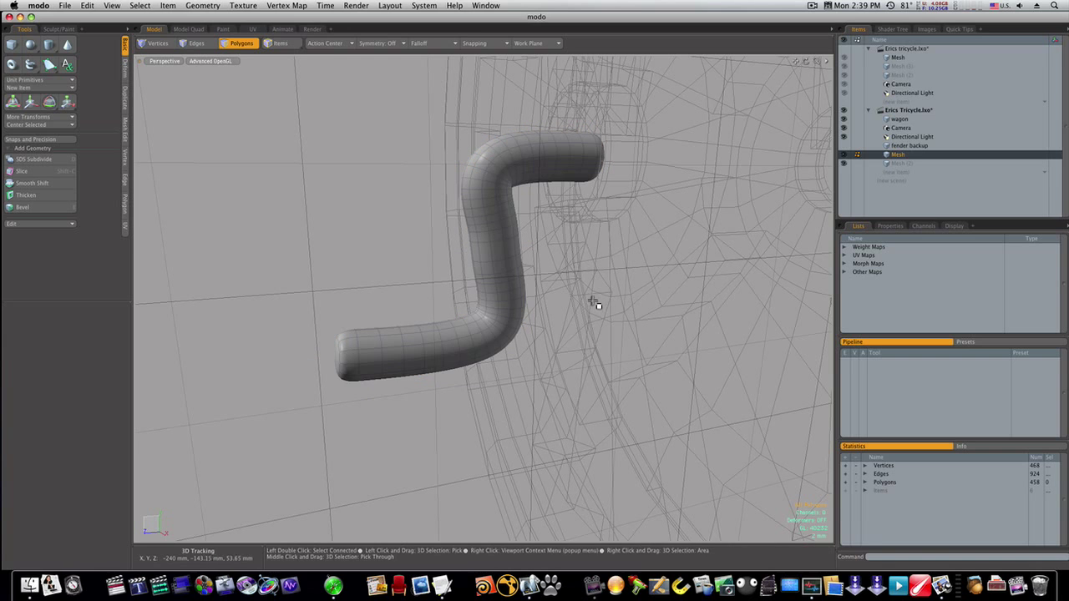
{"action": "left_click_drag", "start_coordinate": [546, 291], "coordinate": [511, 296], "text": "alt"}
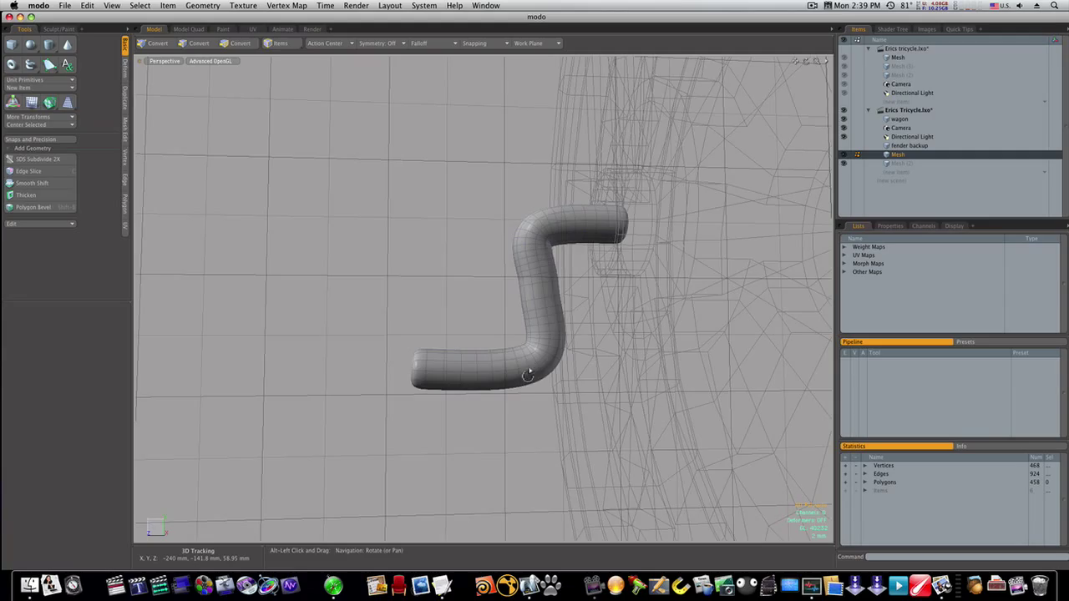
{"action": "left_click_drag", "start_coordinate": [528, 375], "coordinate": [569, 366], "text": "alt"}
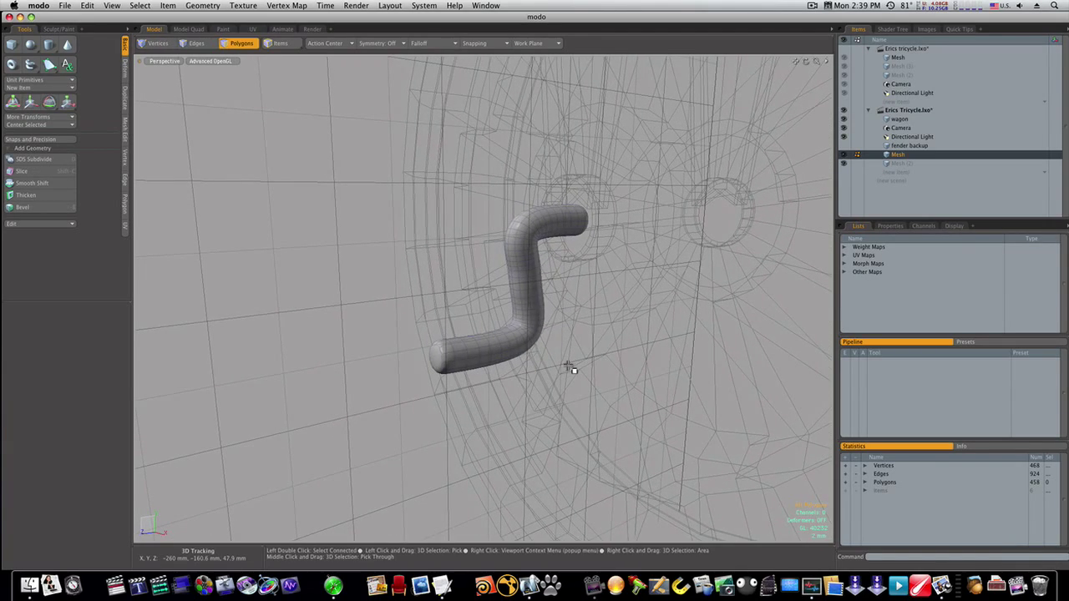
{"action": "left_click_drag", "start_coordinate": [508, 328], "coordinate": [465, 337], "text": "alt"}
Cut the crank tube out of its own mesh item and paste it into the wagon mesh
{"action": "key", "text": "1"}
{"action": "left_click", "coordinate": [508, 345]}
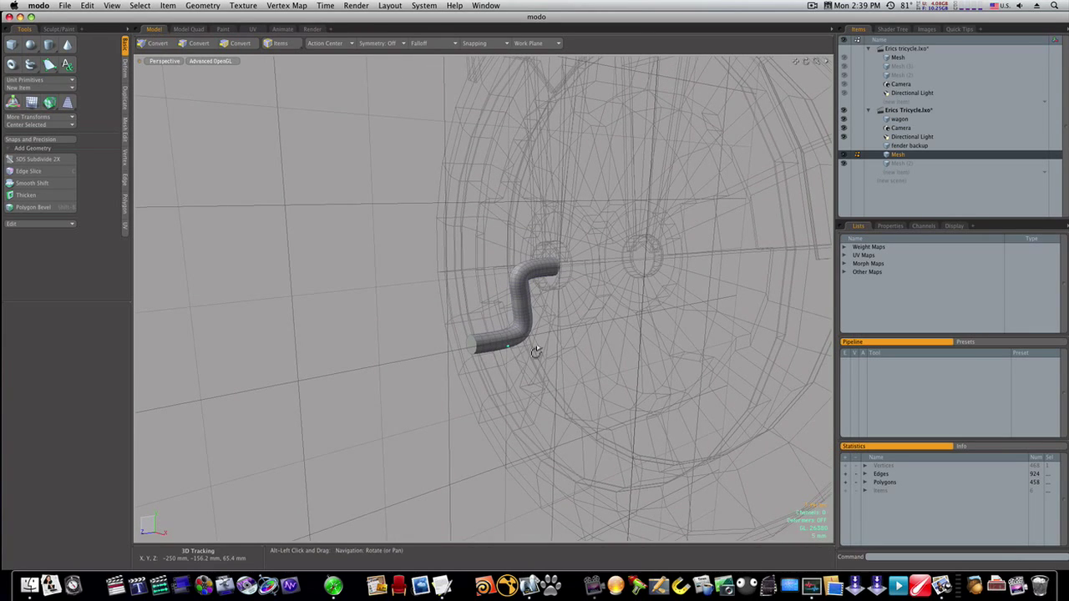
{"action": "left_click_drag", "start_coordinate": [536, 352], "coordinate": [521, 351], "text": "alt"}
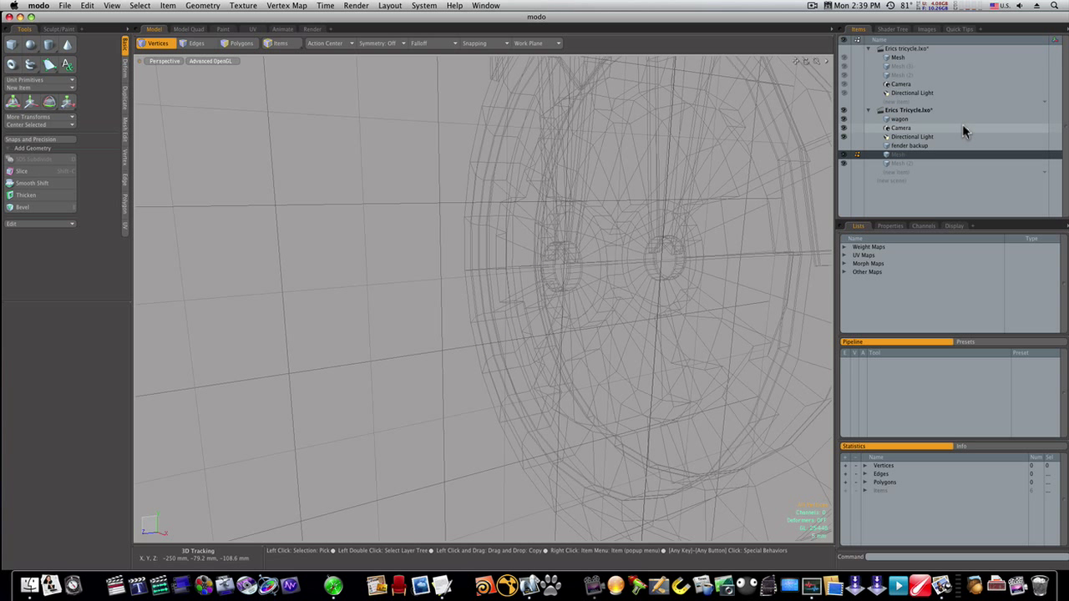
{"action": "left_click", "coordinate": [934, 119]}
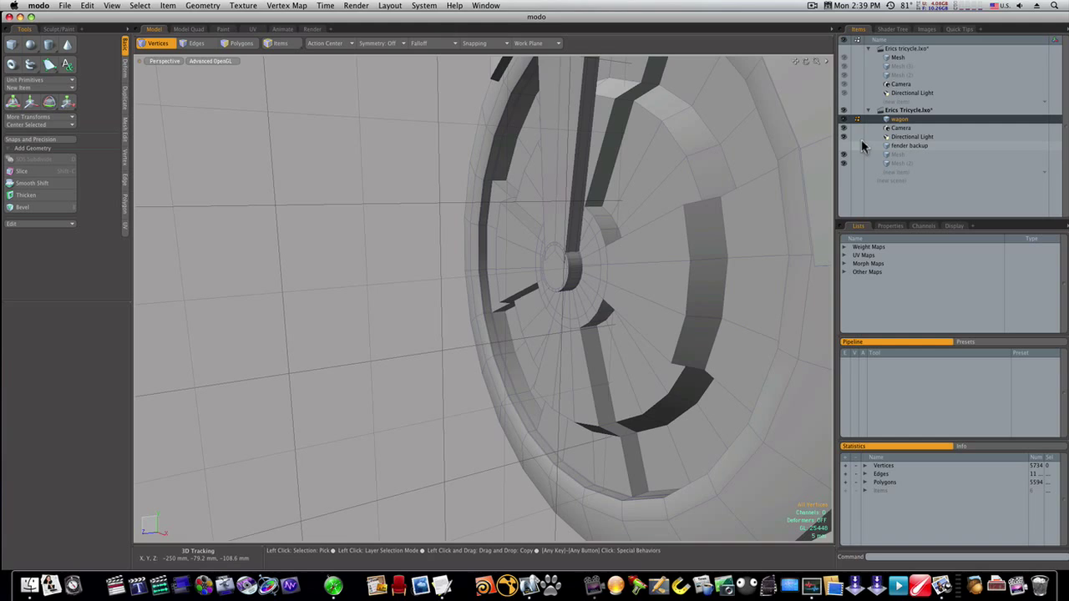
{"action": "key", "text": "super+v"}
Draw a cube for the pedal block near the crank's outer end, about 44.5 × 13 × 59.5 mm
{"action": "left_click_drag", "start_coordinate": [752, 242], "coordinate": [576, 341], "text": "alt"}
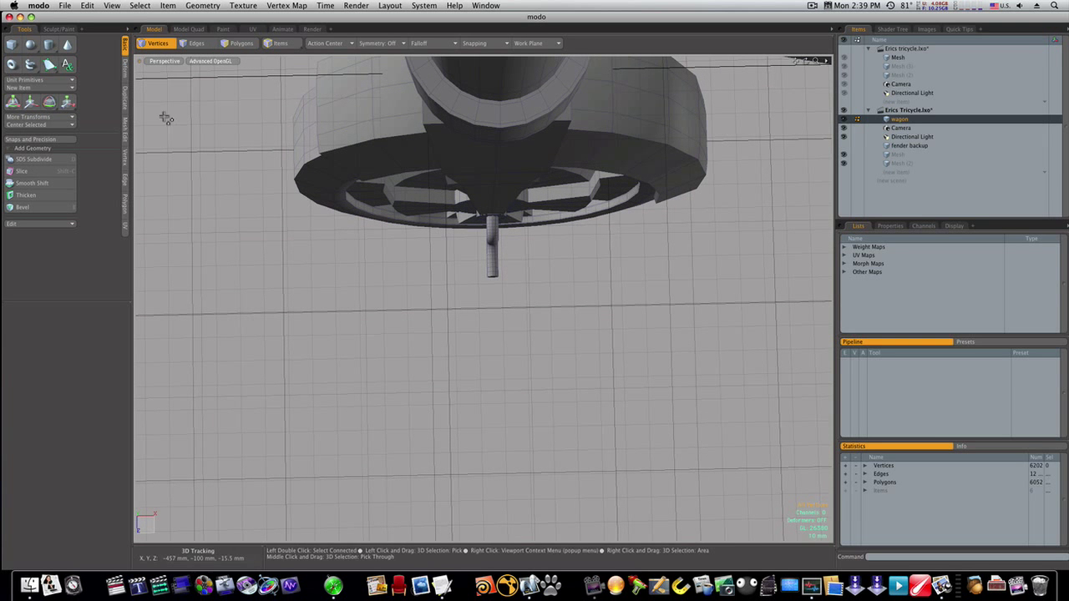
{"action": "left_click", "coordinate": [12, 44]}
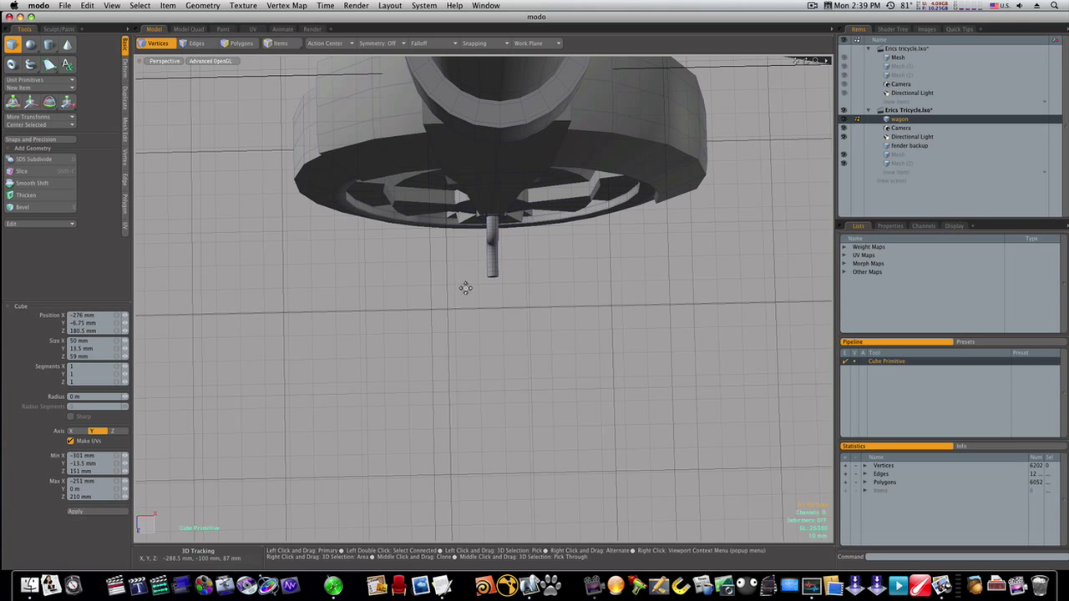
{"action": "left_click_drag", "start_coordinate": [457, 287], "coordinate": [520, 252]}
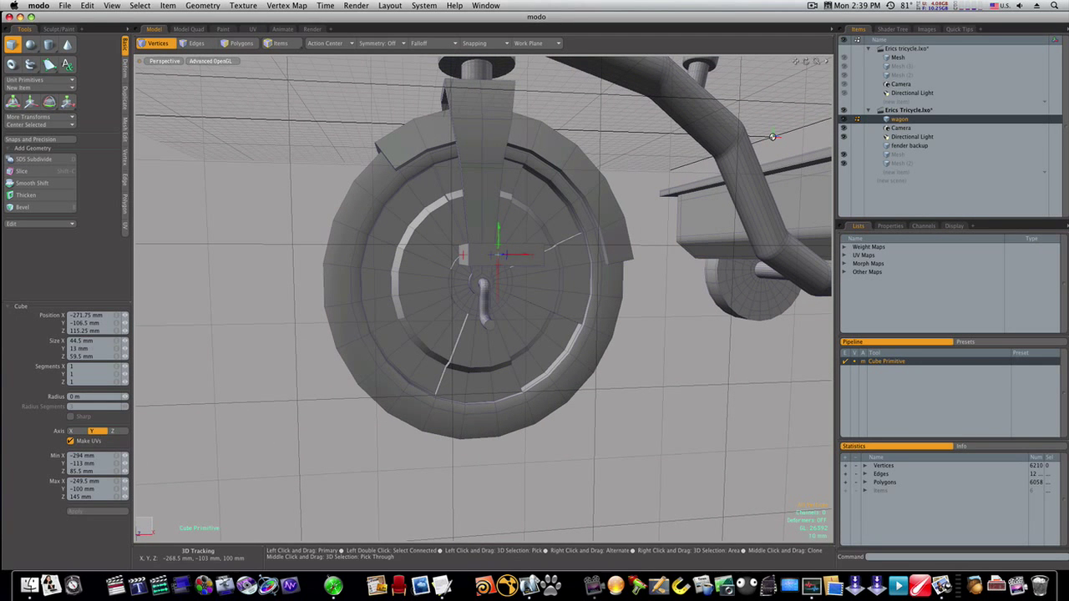
Loop slice the pedal block lengthwise with two symmetric loops at 23.5%, leaving two outer strips and a wider middle
{"action": "mouse_move", "coordinate": [559, 275]}
{"action": "left_mouse_down", "text": "alt"}
{"action": "mouse_move", "coordinate": [540, 296]}
{"action": "mouse_move", "coordinate": [568, 300]}
{"action": "mouse_move", "coordinate": [510, 227]}
{"action": "left_mouse_up", "text": "alt"}
{"action": "key", "text": "q"}
{"action": "key", "text": "space"}
{"action": "key", "text": "space"}
{"action": "key", "text": "alt"}
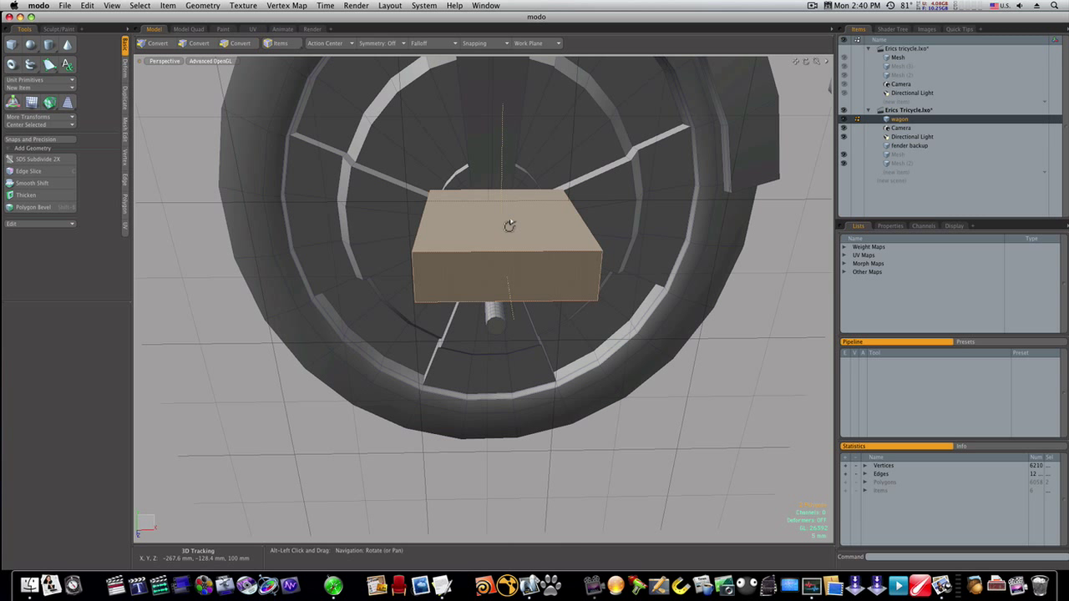
{"action": "key", "text": "alt+l"}
{"action": "left_click_drag", "start_coordinate": [151, 81], "coordinate": [169, 81]}
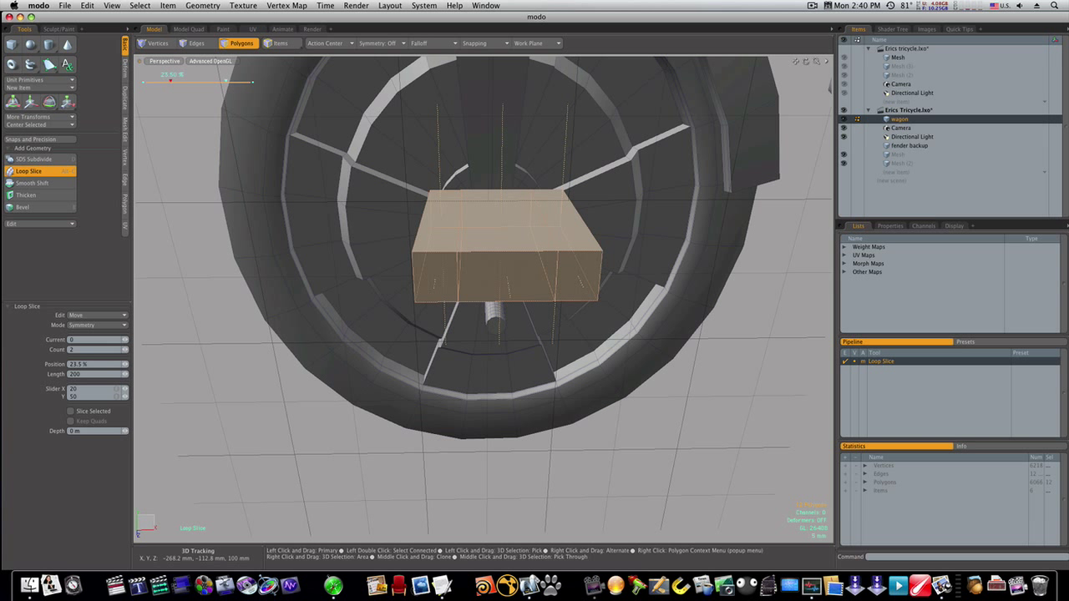
{"action": "key", "text": "space"}
Loop slice each outer strip of the pedal block lengthwise with two symmetric loops, using 20% on the second strip
{"action": "left_click", "coordinate": [434, 275]}
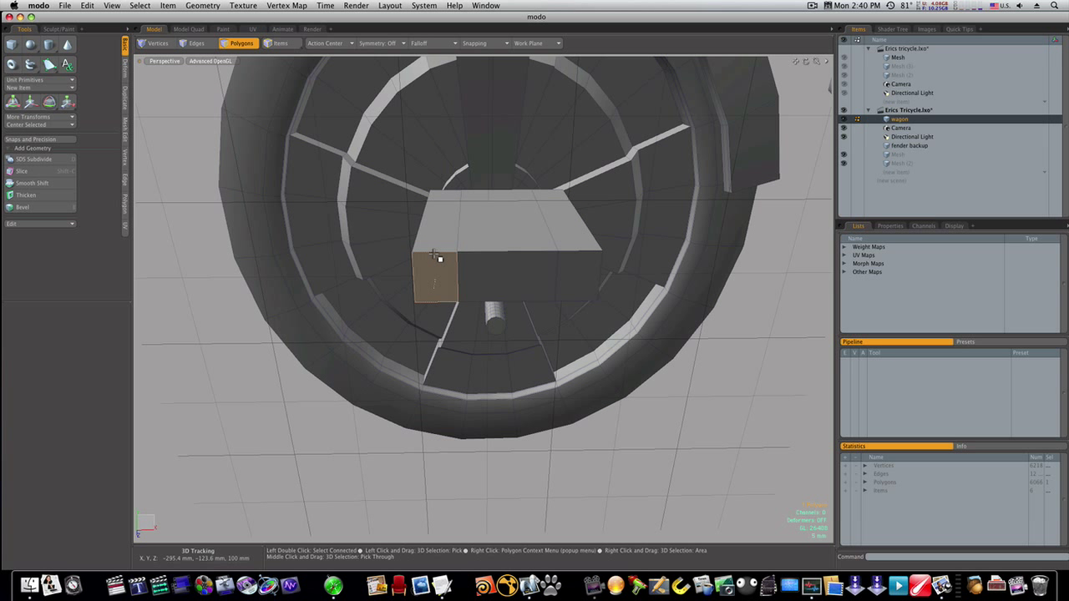
{"action": "key", "text": "alt+c"}
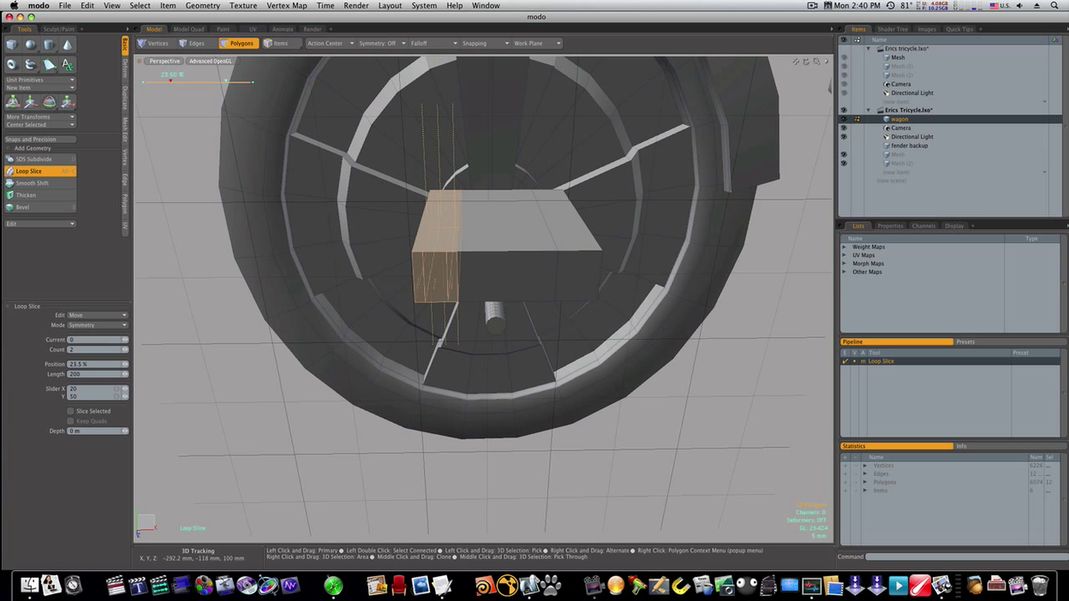
{"action": "key", "text": "space"}
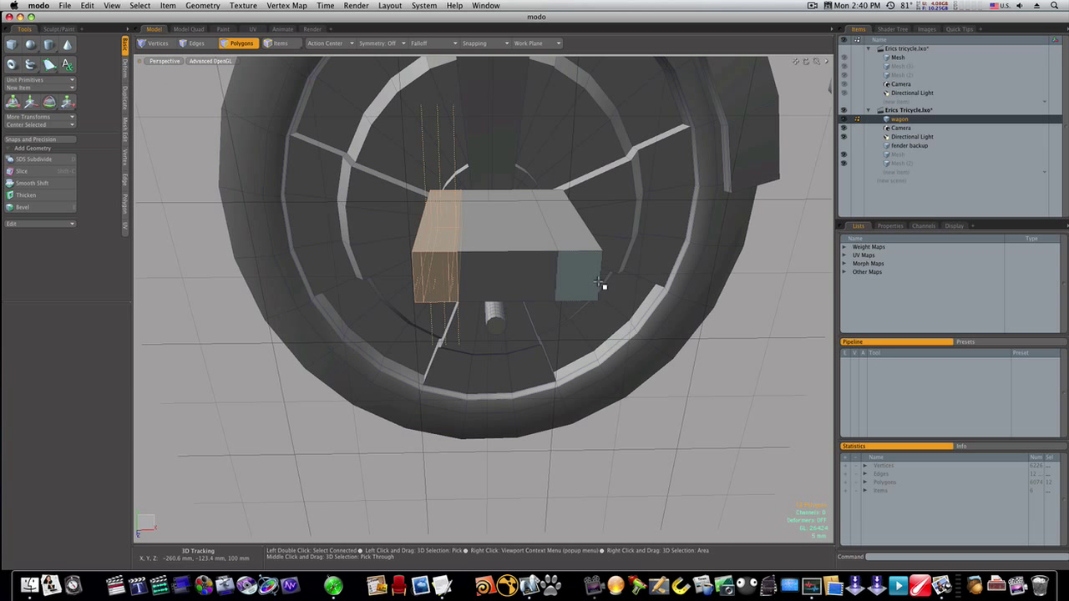
{"action": "left_click", "coordinate": [588, 262]}
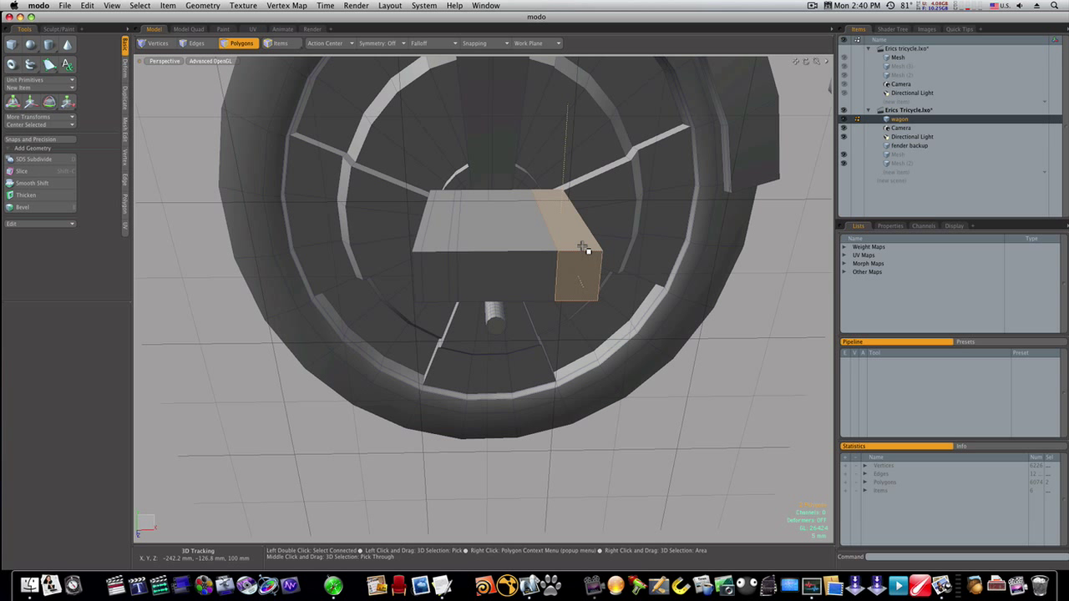
{"action": "key", "text": "alt+c"}
{"action": "left_click", "coordinate": [579, 280]}
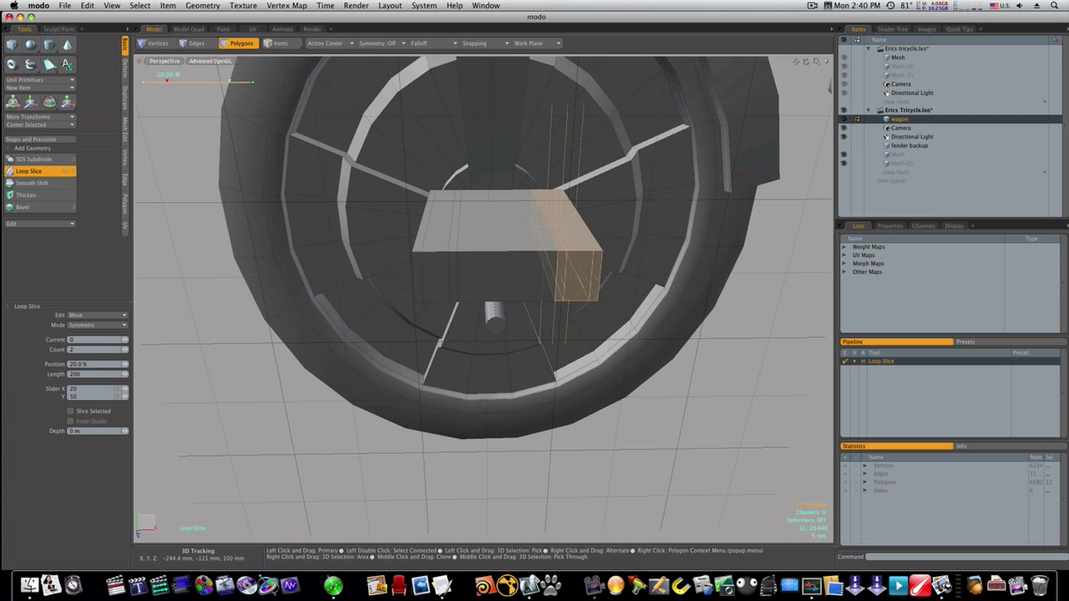
{"action": "key", "text": "space"}
Loop slice across the whole pedal block with two symmetric loops at 9.5%, near its inner and outer ends
{"action": "left_click_drag", "start_coordinate": [595, 280], "coordinate": [493, 274], "text": "alt"}
{"action": "left_click", "coordinate": [493, 274]}
{"action": "key", "text": "alt+c"}
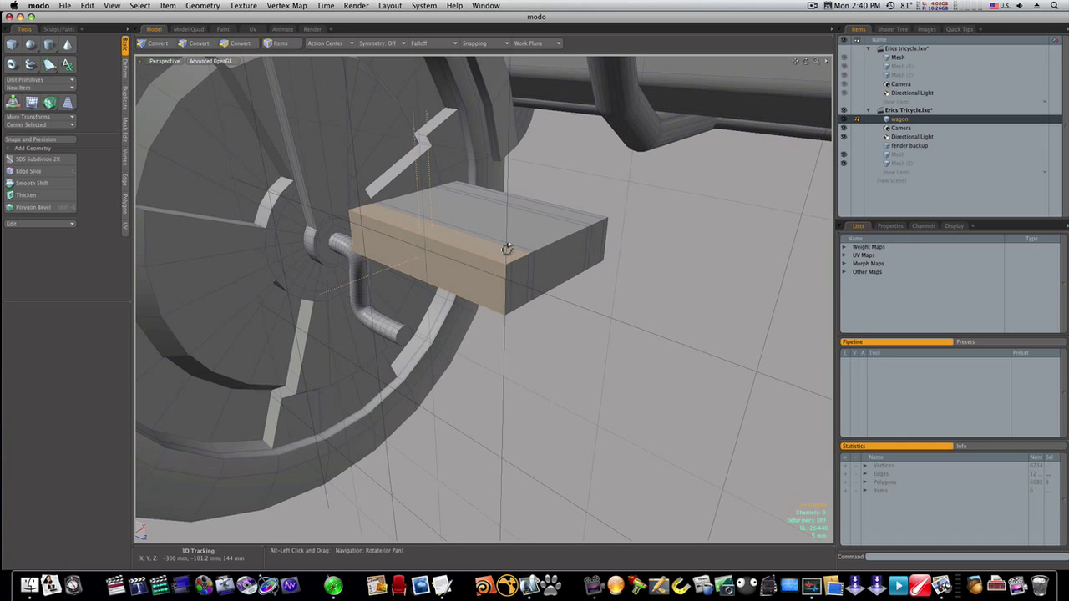
{"action": "left_click", "coordinate": [493, 274]}
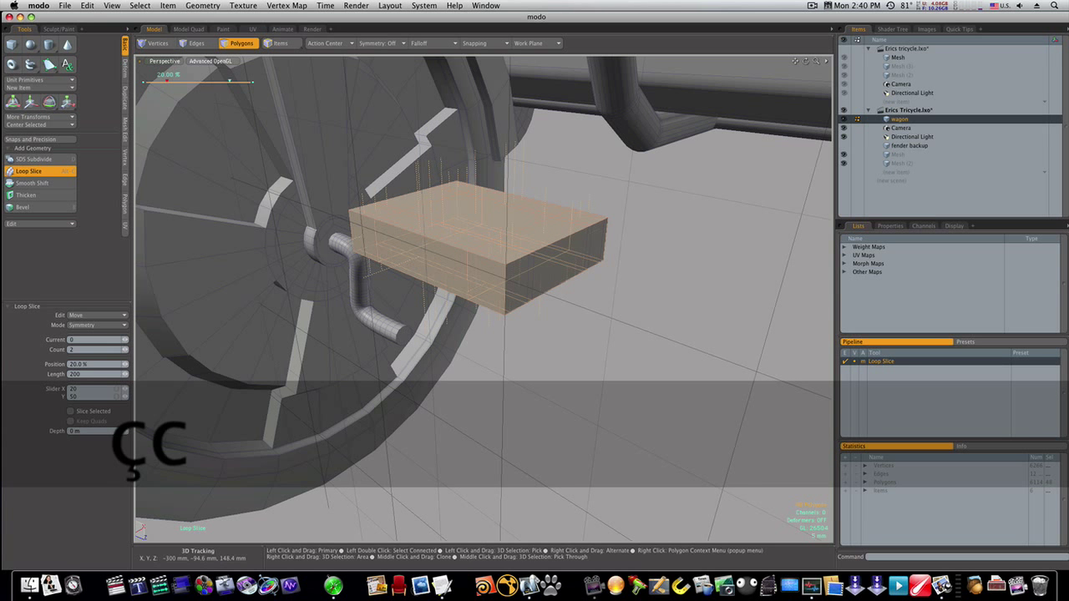
{"action": "left_click_drag", "start_coordinate": [493, 256], "coordinate": [553, 327], "text": "alt"}
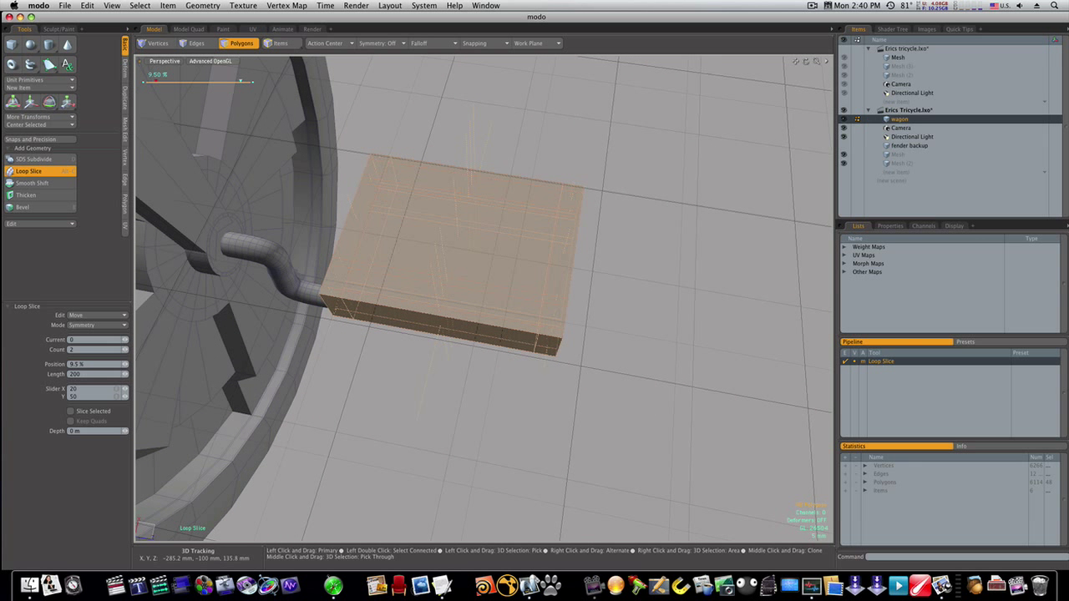
{"action": "key", "text": "space"}
{"action": "left_click", "coordinate": [614, 288]}
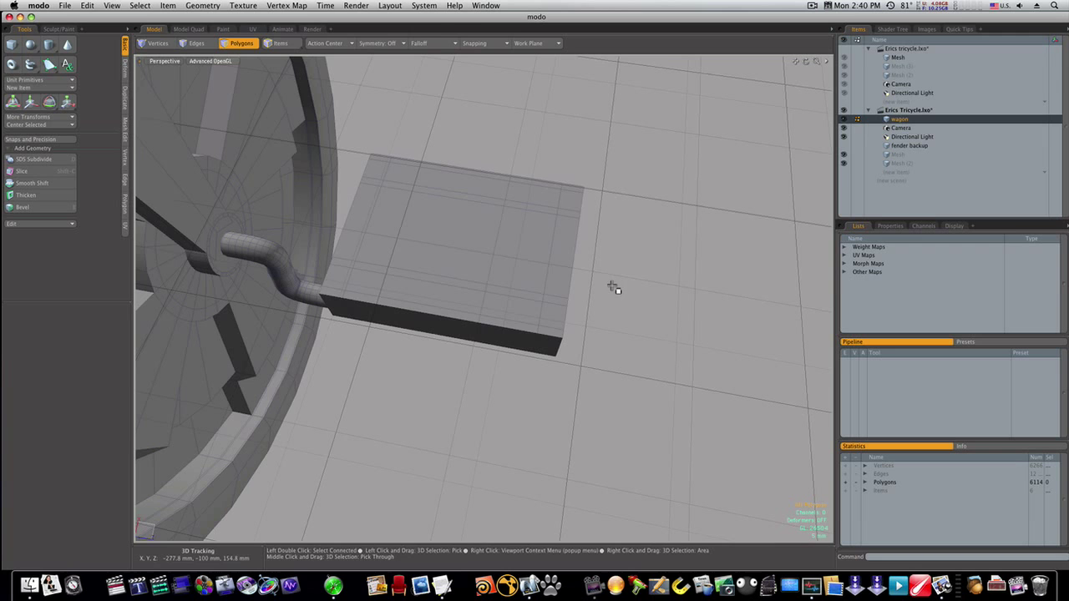
Bridge the upper and lower faces of one outer strip to open a slot through the pedal block
{"action": "left_click_drag", "start_coordinate": [616, 294], "coordinate": [437, 396], "text": "alt"}
{"action": "left_click", "coordinate": [475, 253]}
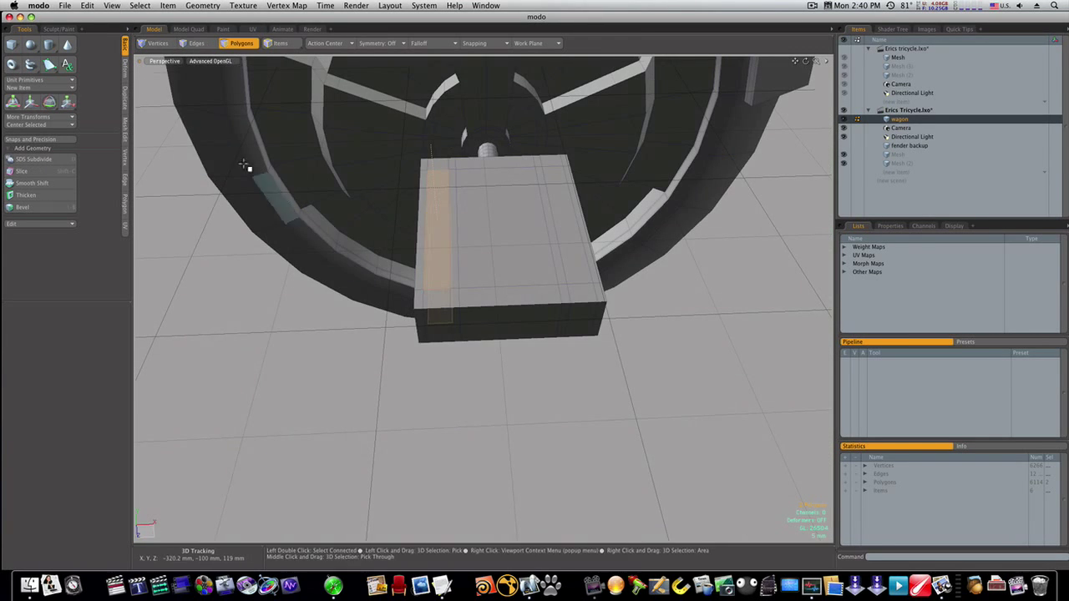
{"action": "left_click", "coordinate": [125, 96]}
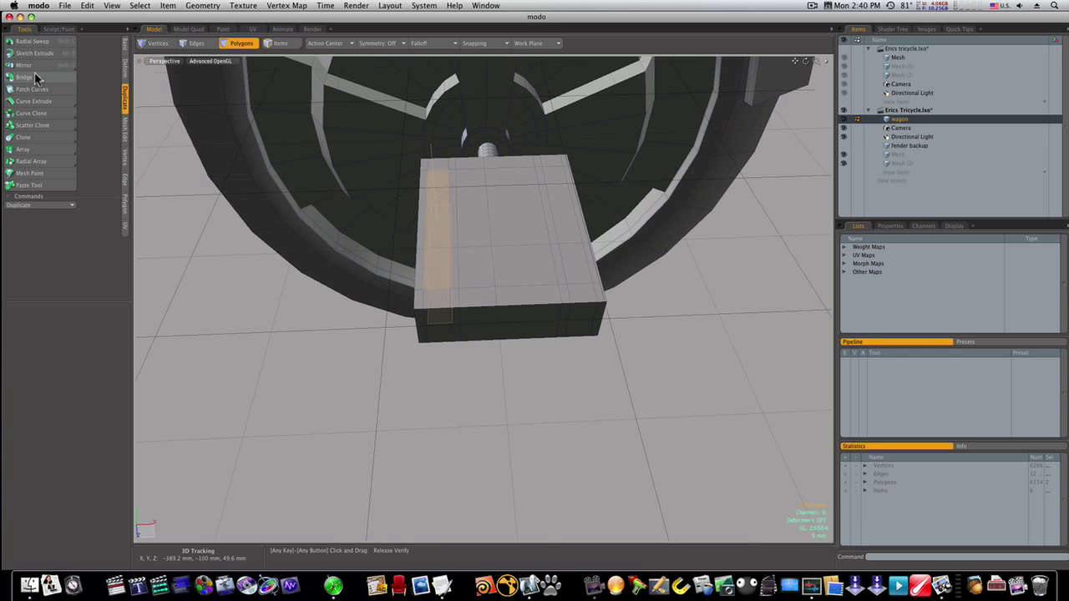
{"action": "left_click", "coordinate": [35, 78]}
{"action": "left_click", "coordinate": [454, 250]}
{"action": "left_click_drag", "start_coordinate": [454, 251], "coordinate": [497, 233], "text": "alt"}
{"action": "key", "text": "space"}
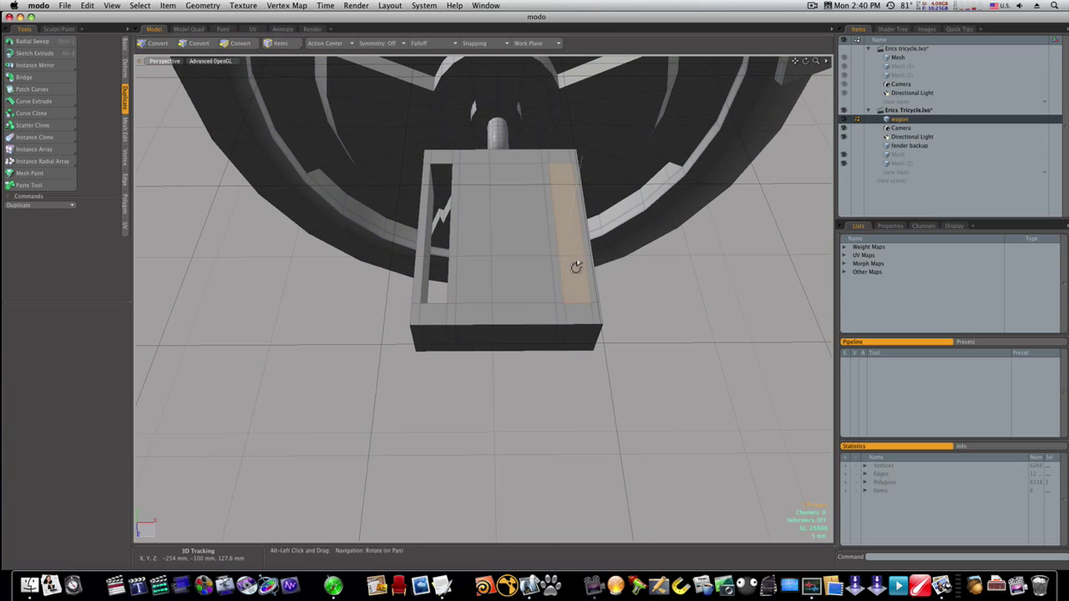
Bridge the upper and lower faces of the opposite outer strip to cut a matching slot through the pedal
{"action": "left_click_drag", "start_coordinate": [573, 263], "coordinate": [566, 136], "text": "alt"}
{"action": "left_click", "coordinate": [563, 255], "text": "shift"}
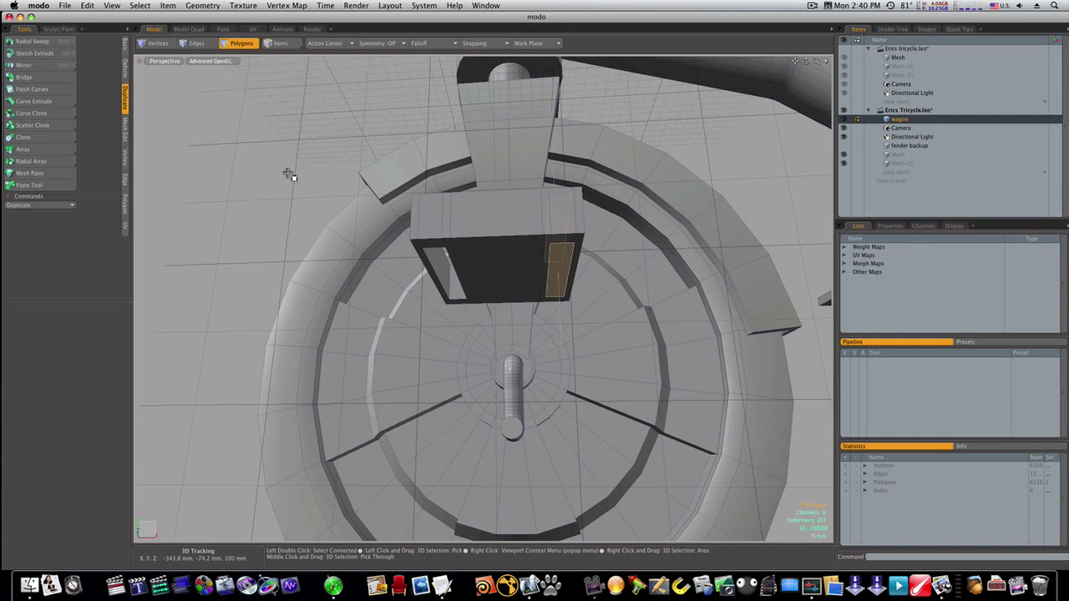
{"action": "left_click", "coordinate": [29, 77]}
{"action": "left_click", "coordinate": [166, 186]}
{"action": "left_click_drag", "start_coordinate": [421, 277], "coordinate": [426, 406], "text": "alt"}
{"action": "key", "text": "space"}
Loop slice the solid middle section between the two slots lengthwise with two symmetric loops at 40%
{"action": "left_click", "coordinate": [506, 289]}
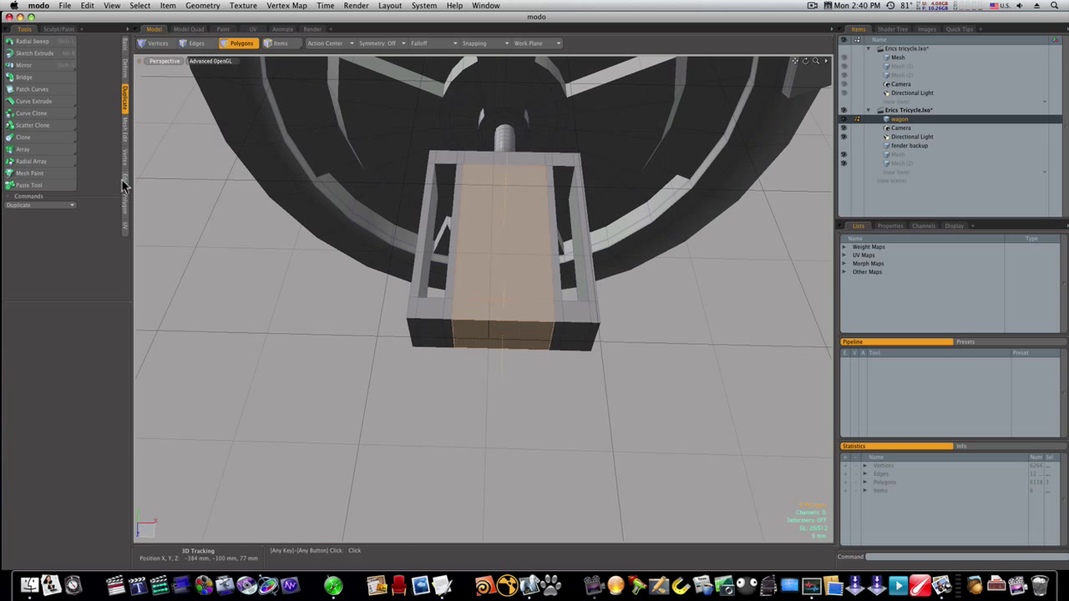
{"action": "key", "text": "alt+c"}
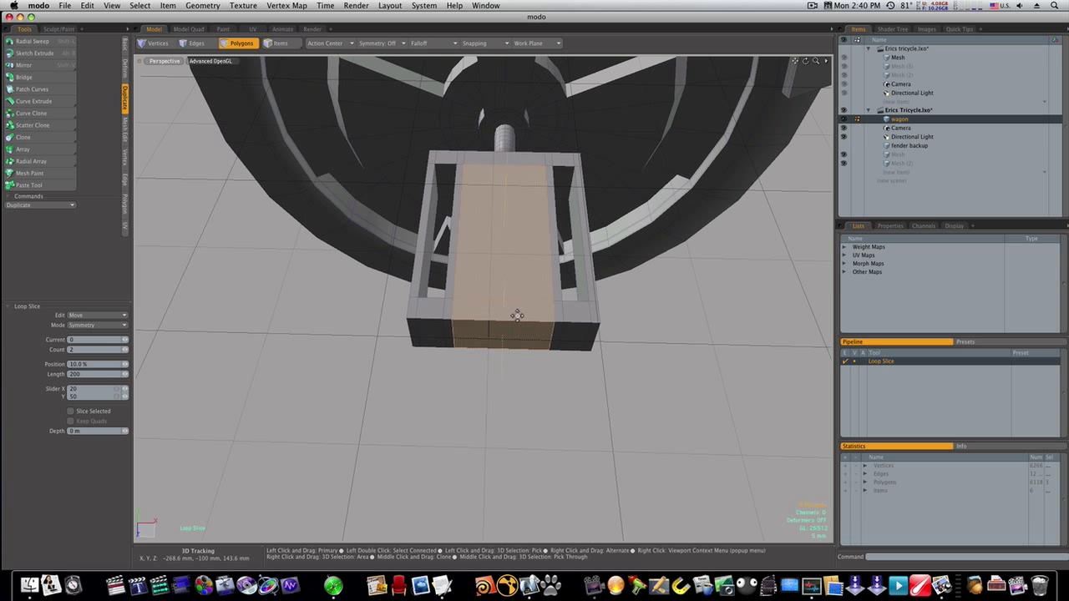
{"action": "left_click", "coordinate": [517, 315]}
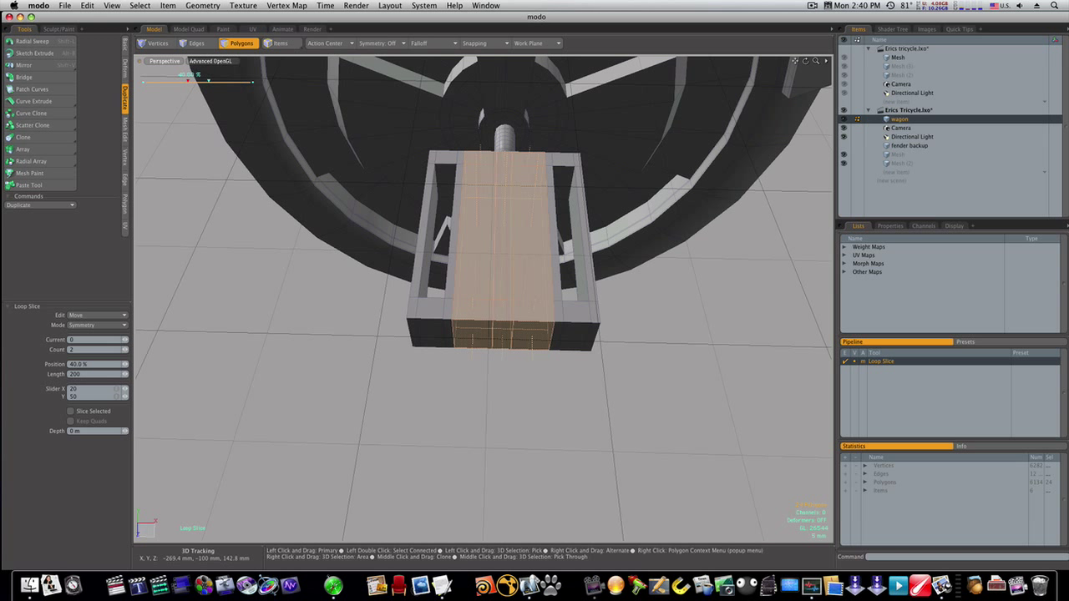
{"action": "key", "text": "space"}
{"action": "left_click", "coordinate": [558, 405]}
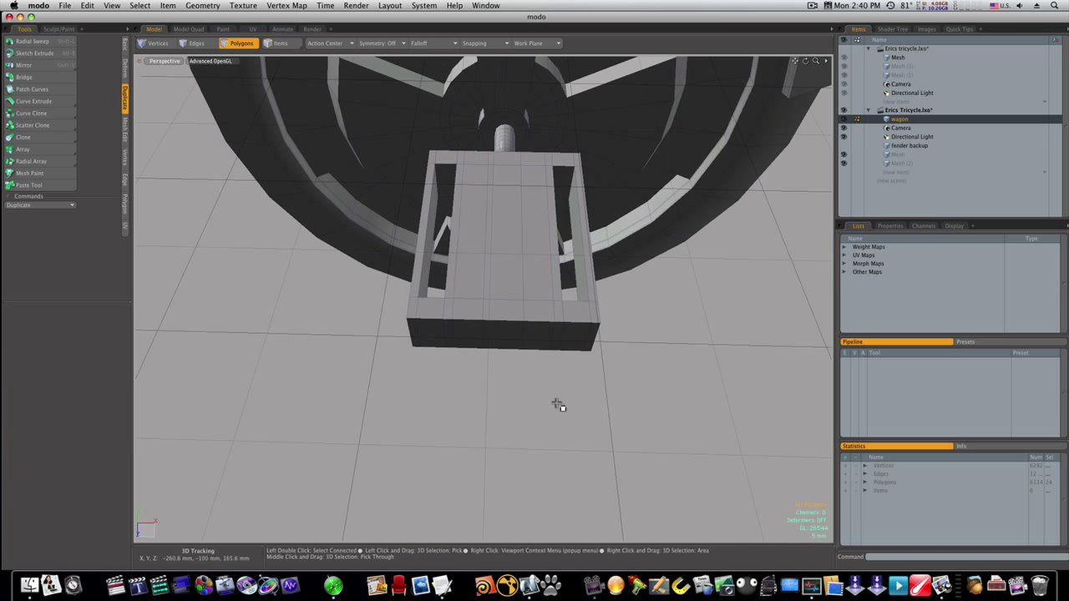
Bridge the upper and lower faces of the narrow center strip to open a third slot through the pedal
{"action": "left_click", "coordinate": [518, 286]}
{"action": "left_click_drag", "start_coordinate": [513, 349], "coordinate": [504, 237], "text": "alt"}
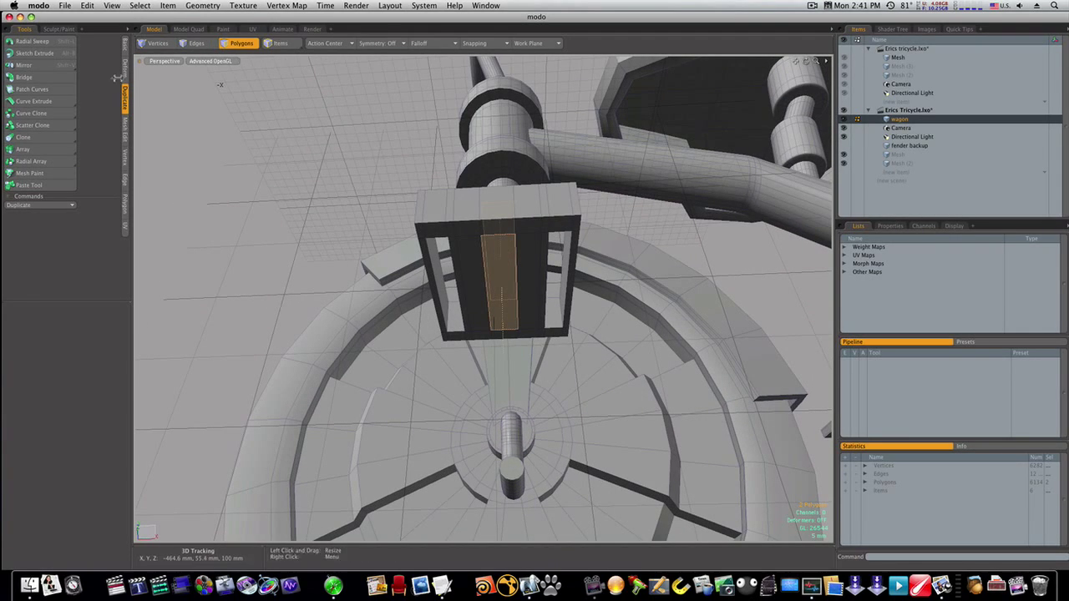
{"action": "left_click", "coordinate": [71, 77]}
{"action": "left_click_drag", "start_coordinate": [263, 165], "coordinate": [443, 207], "text": "alt"}
{"action": "key", "text": "space"}
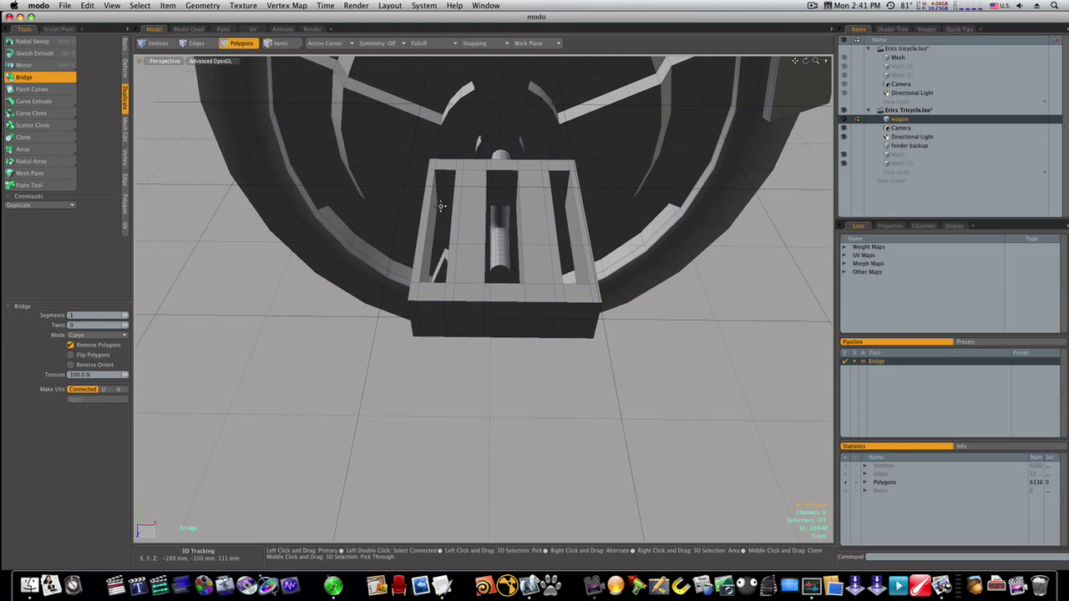
Loop slice the inner walls of the first outer slot and the center slot with two symmetric loops at 30%
{"action": "left_click", "coordinate": [442, 202]}
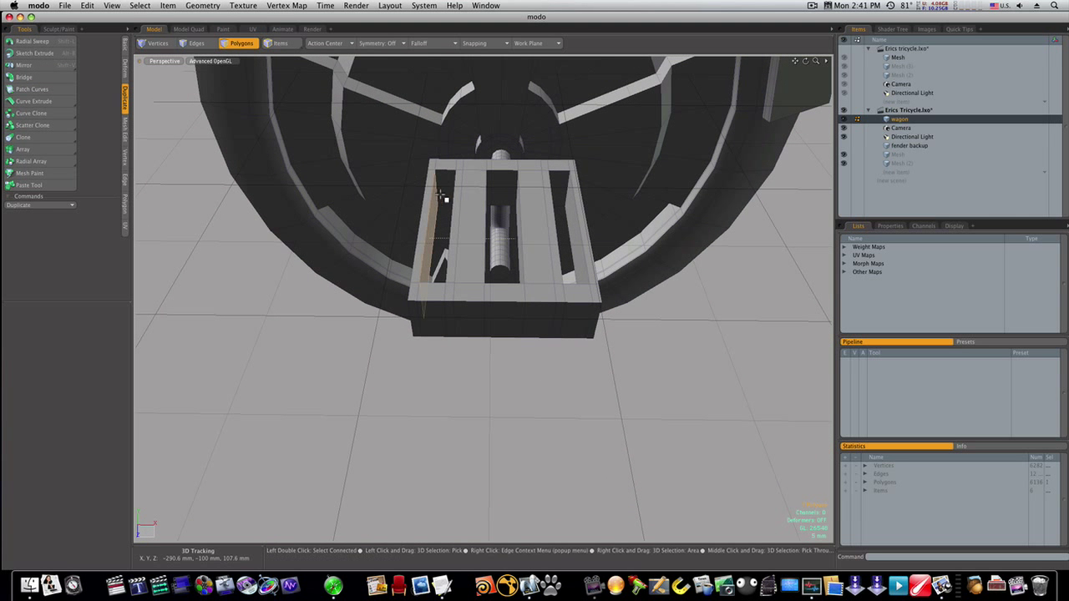
{"action": "key", "text": "alt+c"}
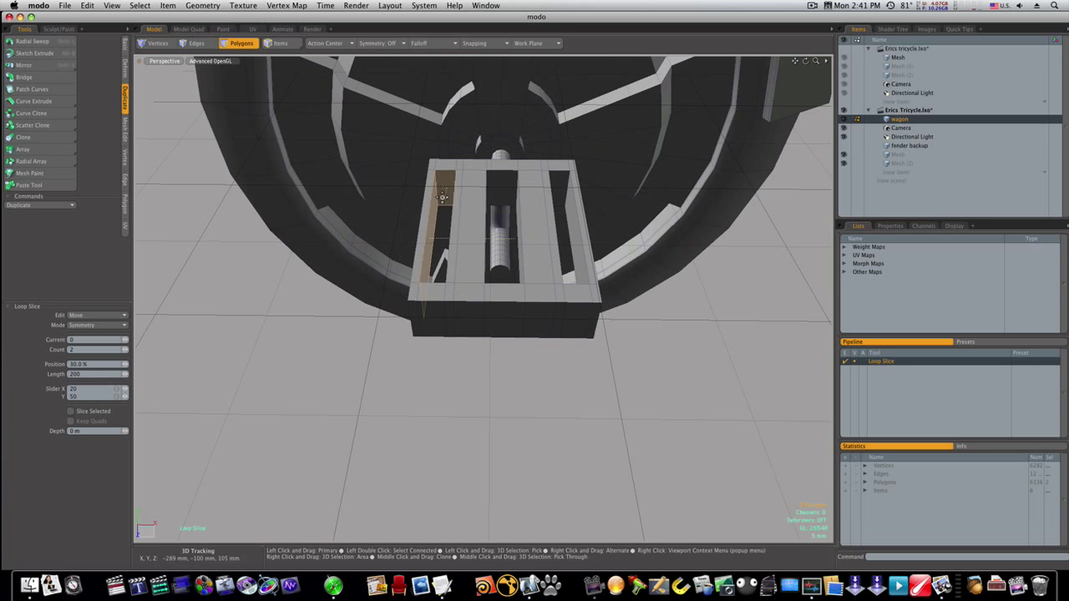
{"action": "left_click", "coordinate": [445, 199]}
{"action": "key", "text": "space"}
{"action": "left_click", "coordinate": [496, 197]}
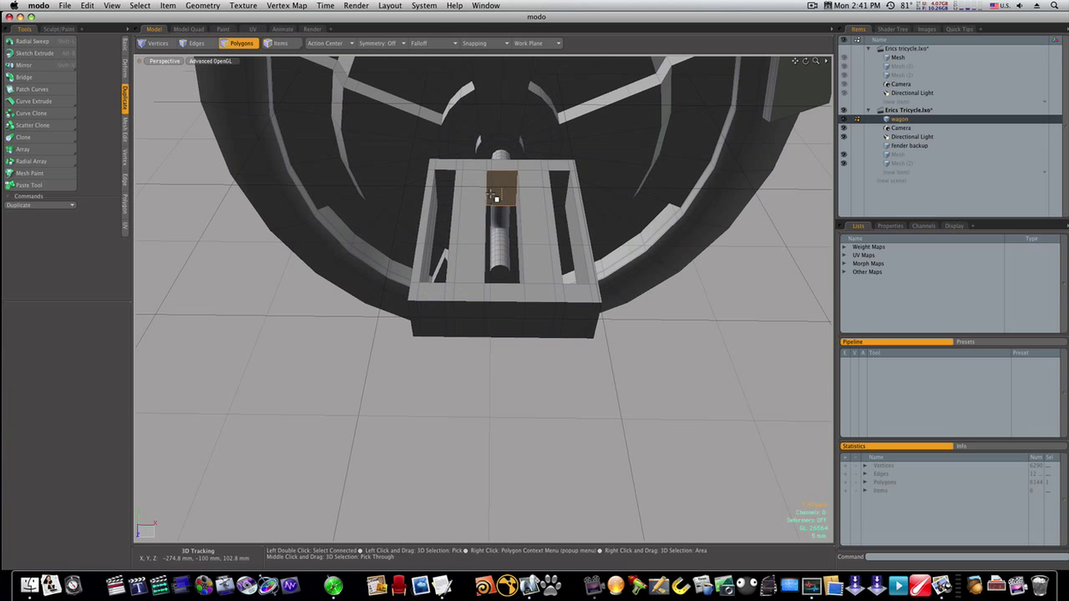
{"action": "mouse_move", "coordinate": [496, 197]}
{"action": "left_mouse_down", "text": "alt"}
{"action": "mouse_move", "coordinate": [485, 196]}
{"action": "mouse_move", "coordinate": [502, 199]}
{"action": "left_mouse_up", "text": "alt"}
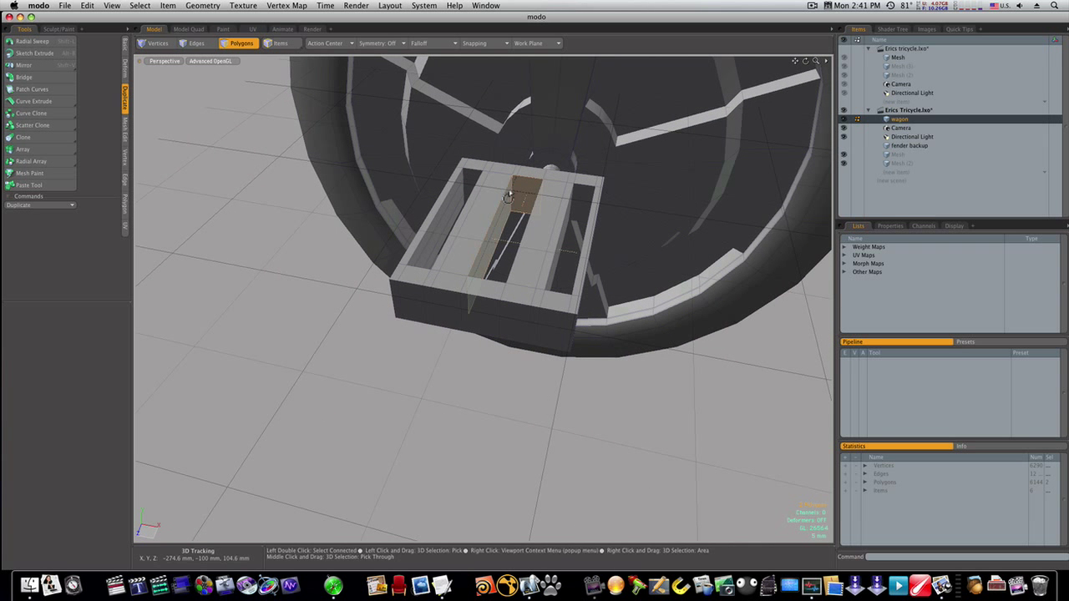
{"action": "key", "text": "alt+c"}
{"action": "key", "text": "space"}
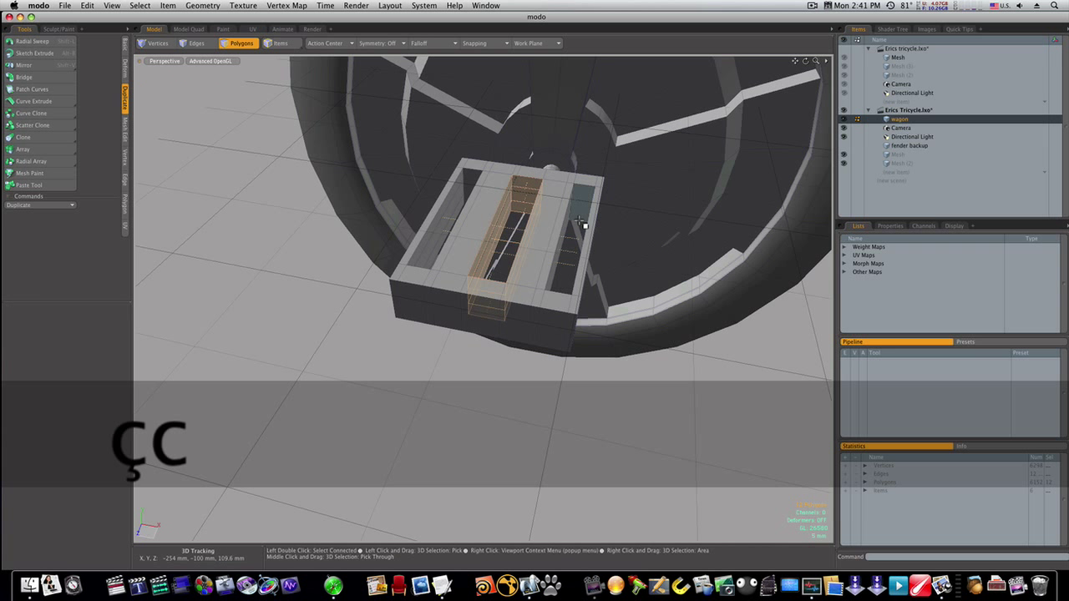
Loop slice the inner walls of the remaining outer slot with two symmetric loops
{"action": "left_click", "coordinate": [578, 219]}
{"action": "left_click", "coordinate": [575, 218]}
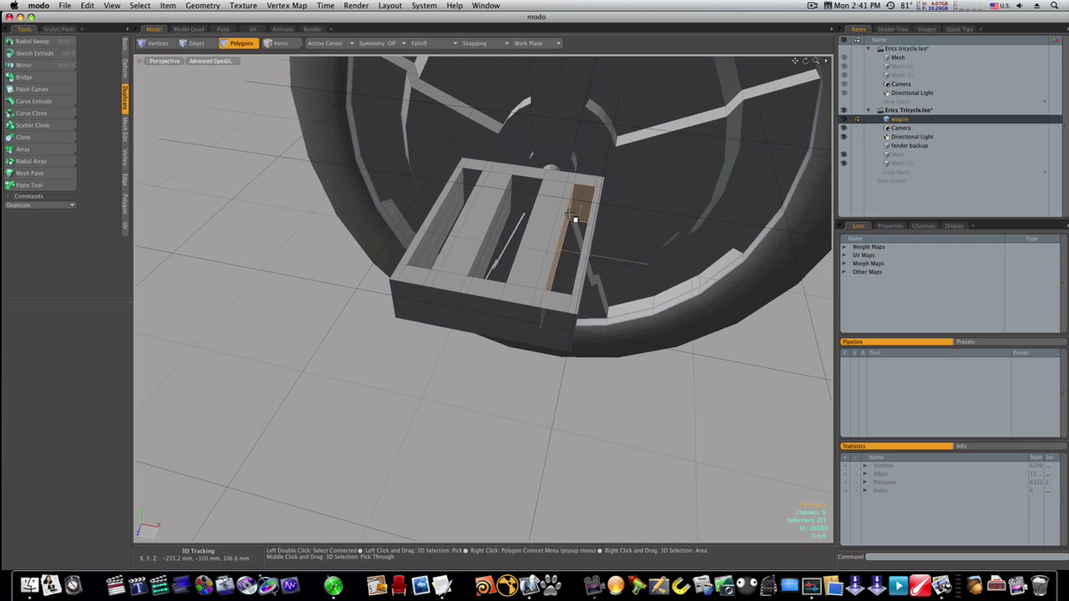
{"action": "key", "text": "alt+c"}
{"action": "left_click", "coordinate": [573, 219]}
{"action": "key", "text": "space"}
{"action": "left_click", "coordinate": [596, 235]}
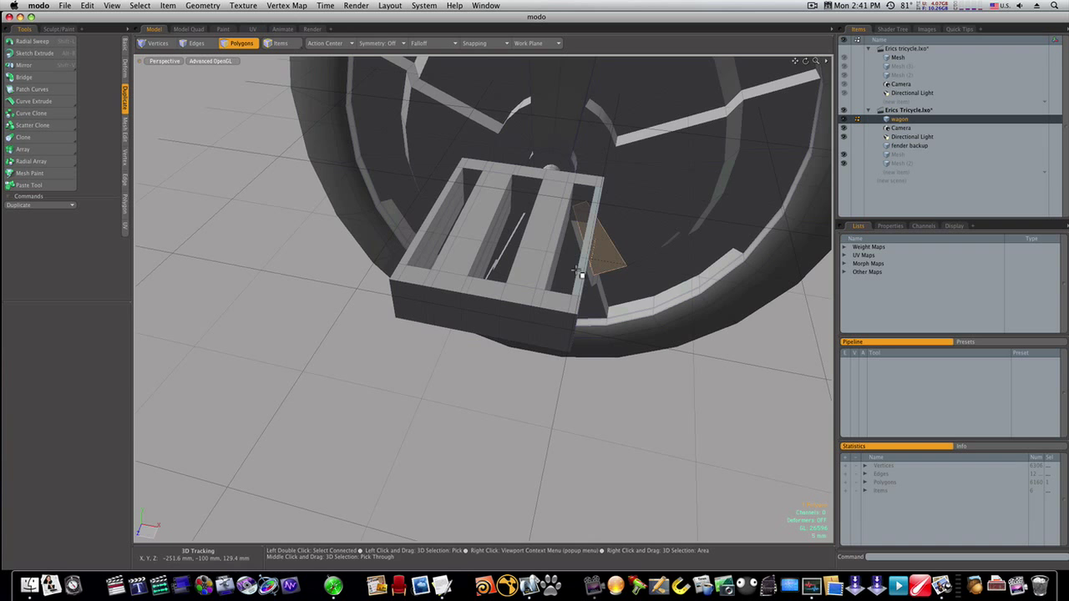
Loop slice around the pedal's outer side walls with two symmetric loops at 10%, near the upper and lower edges
{"action": "left_click_drag", "start_coordinate": [449, 318], "coordinate": [517, 257], "text": "alt"}
{"action": "left_click", "coordinate": [521, 248]}
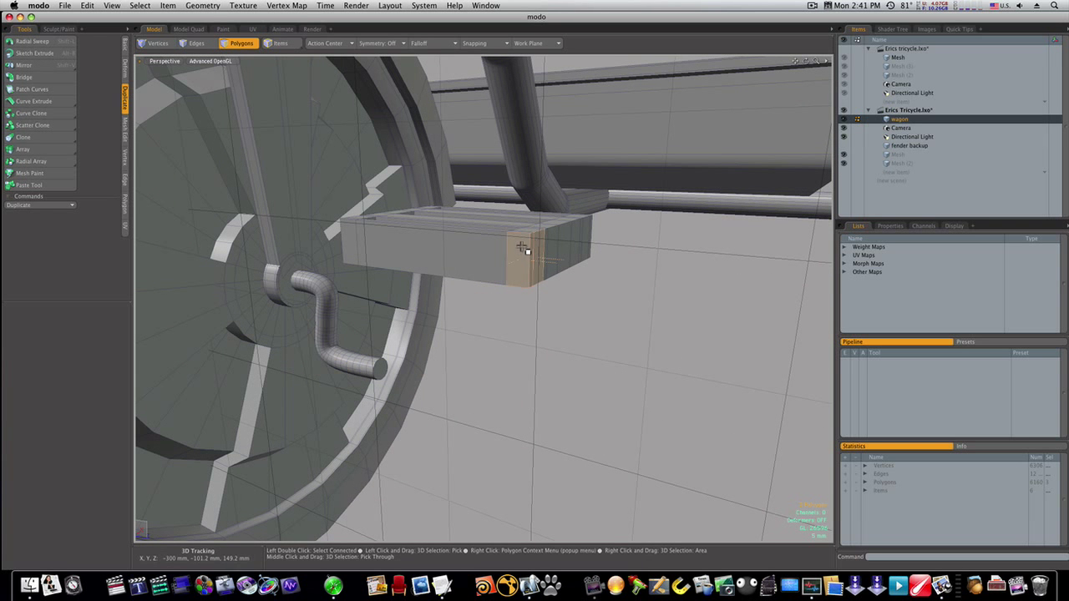
{"action": "key", "text": "alt+c"}
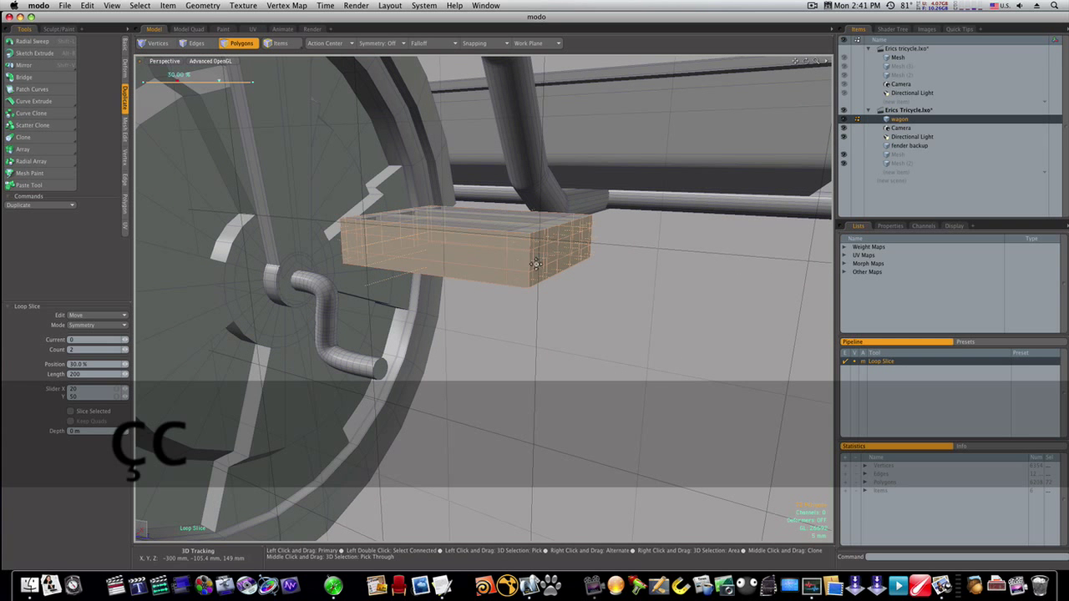
{"action": "left_click_drag", "start_coordinate": [536, 264], "coordinate": [536, 240]}
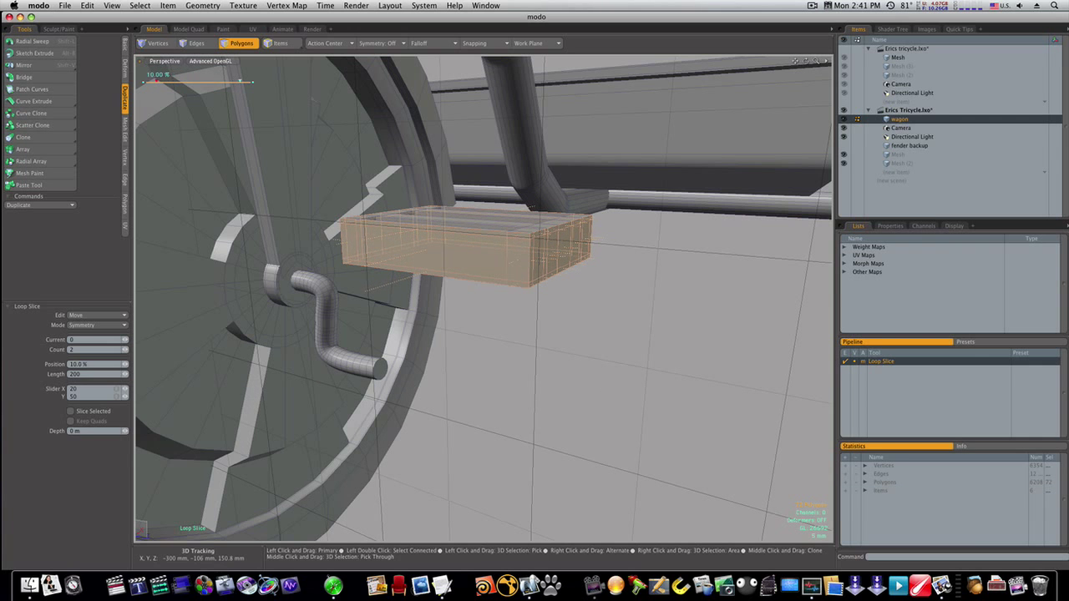
{"action": "key", "text": "space"}
Loop slice the section of the pedal's long side between its corners with two symmetric loops near the edges
{"action": "mouse_move", "coordinate": [485, 303]}
{"action": "left_mouse_down", "text": "alt"}
{"action": "mouse_move", "coordinate": [506, 276]}
{"action": "mouse_move", "coordinate": [510, 314]}
{"action": "mouse_move", "coordinate": [471, 312]}
{"action": "left_mouse_up", "text": "alt"}
{"action": "key", "text": "3"}
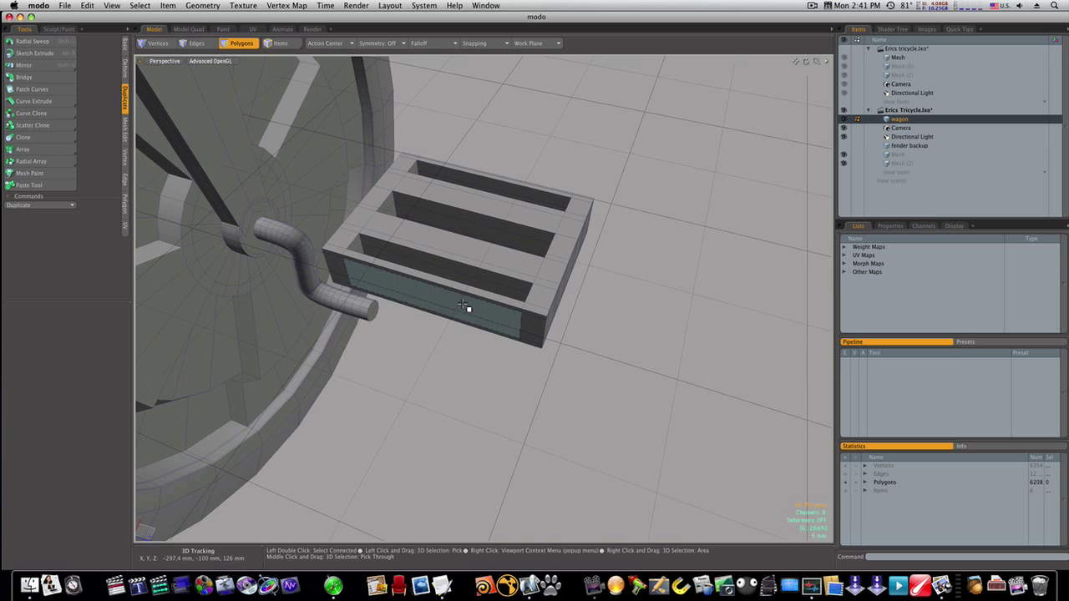
{"action": "left_click", "coordinate": [458, 299]}
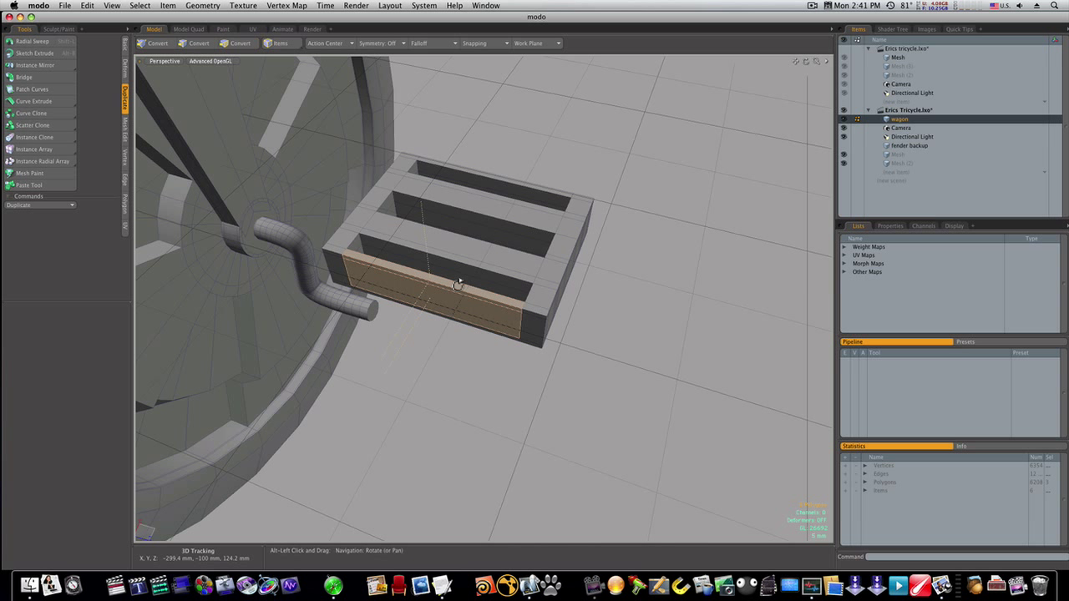
{"action": "key", "text": "alt+c"}
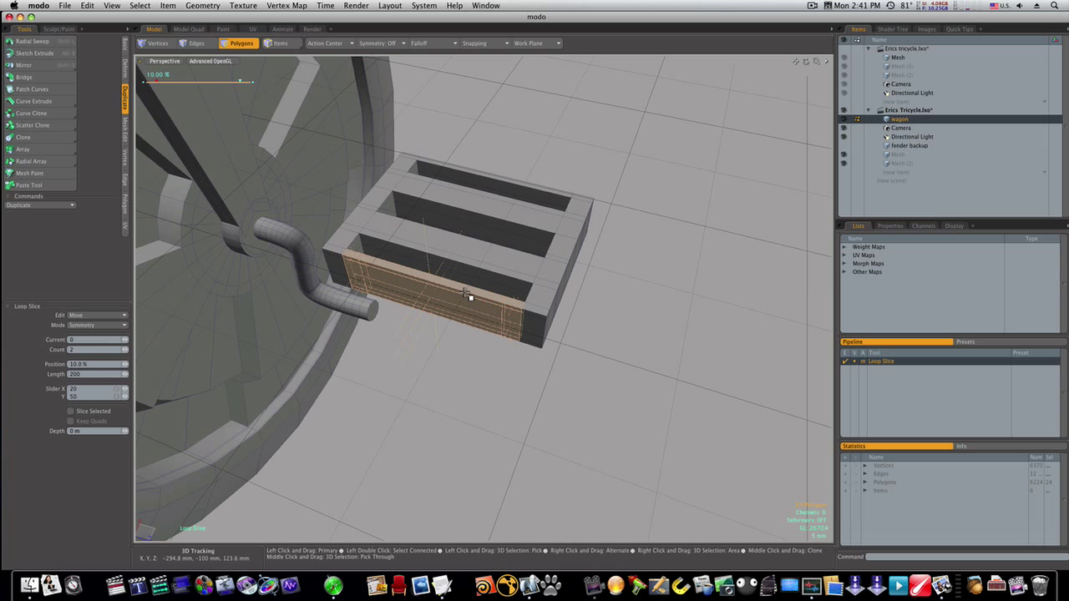
{"action": "key", "text": "space"}
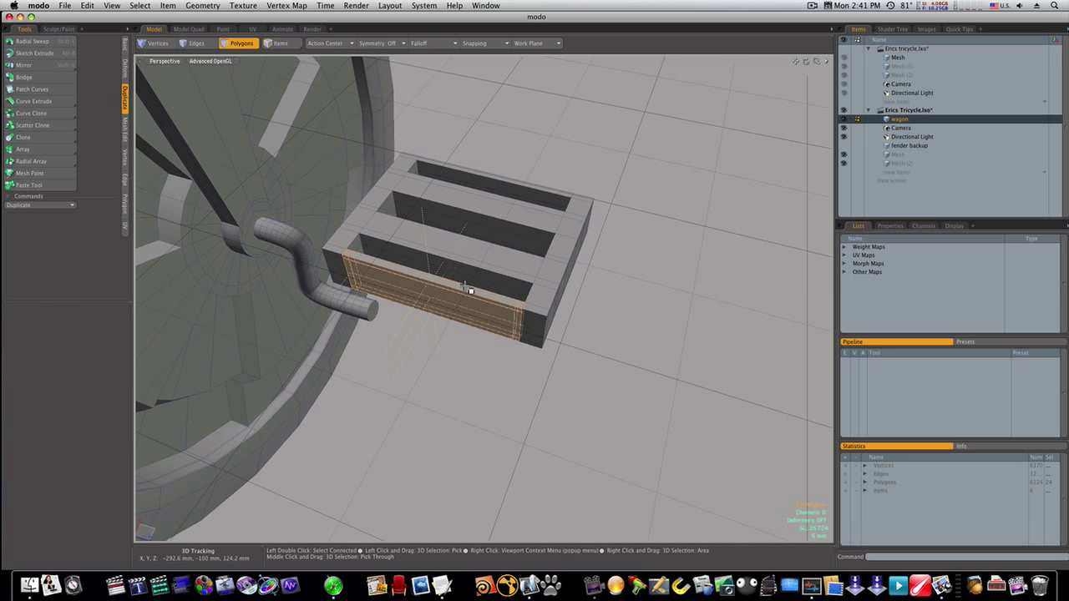
Loop slice the pedal's two inner bars with two symmetric loops at 3.5%, near the ends of the slots
{"action": "left_click", "coordinate": [469, 275]}
{"action": "key", "text": "alt+c"}
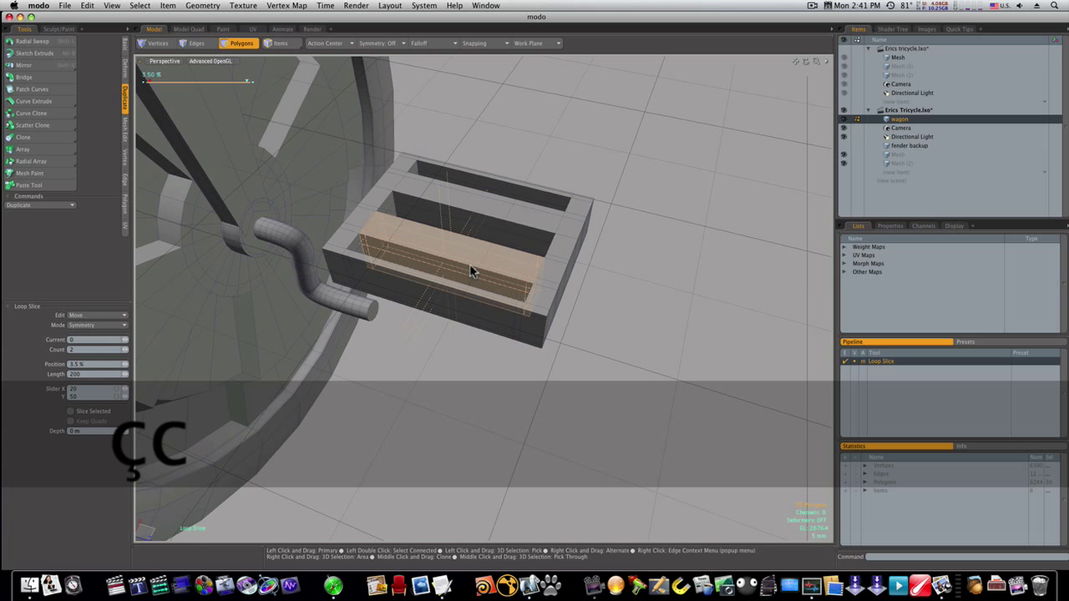
{"action": "key", "text": "space"}
{"action": "left_click_drag", "start_coordinate": [494, 239], "coordinate": [502, 214]}
{"action": "key", "text": "alt+c"}
{"action": "left_click", "coordinate": [496, 217]}
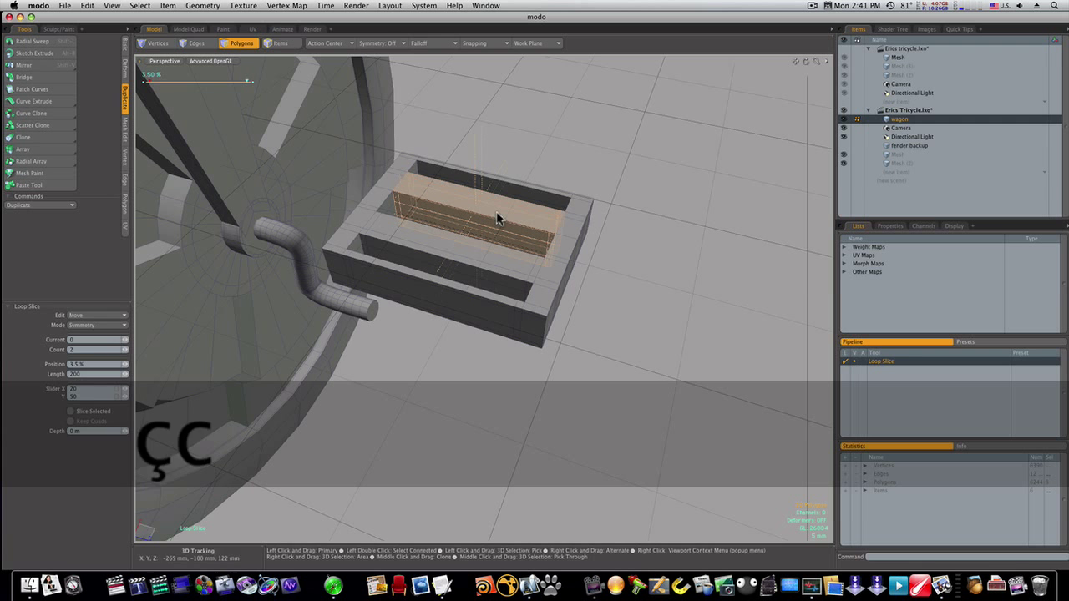
{"action": "key", "text": "space"}
Loop slice the pedal's remaining long outer rail between its corners with two symmetric loops
{"action": "left_click", "coordinate": [523, 191]}
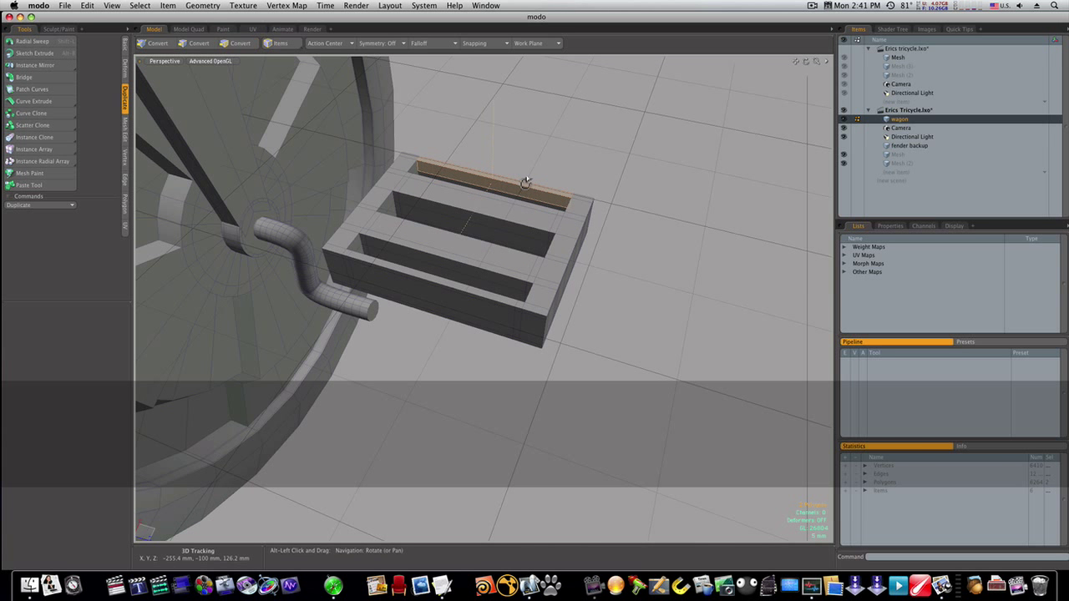
{"action": "key", "text": "alt+c"}
{"action": "key", "text": "space"}
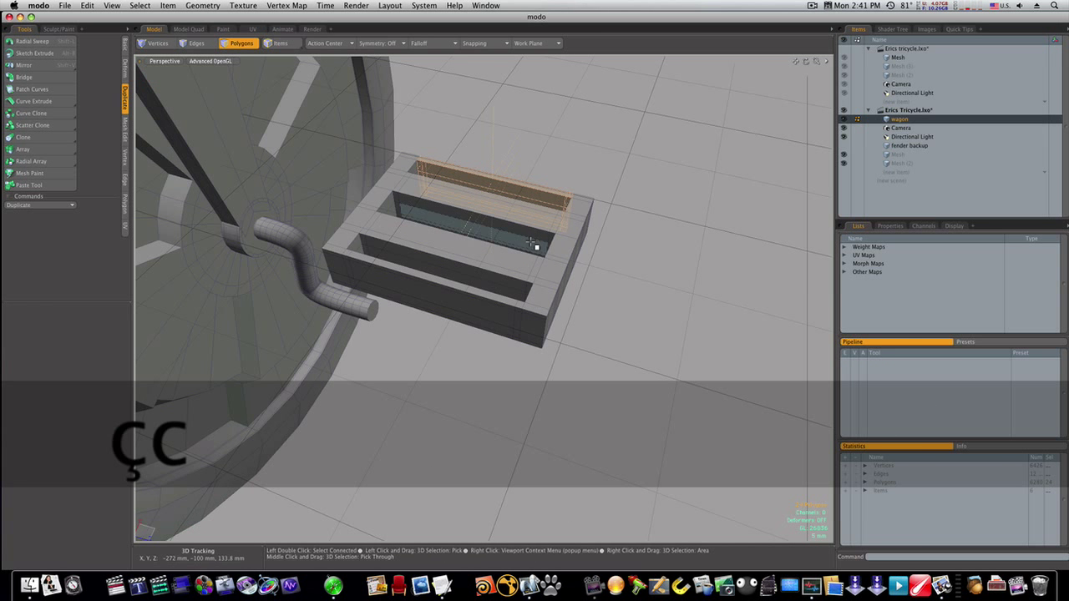
Loop slice the crank-side end section beside the first outer slot with two symmetric loops, replacing the first attempt with loops at 10%
{"action": "left_click_drag", "start_coordinate": [539, 239], "coordinate": [430, 264], "text": "alt"}
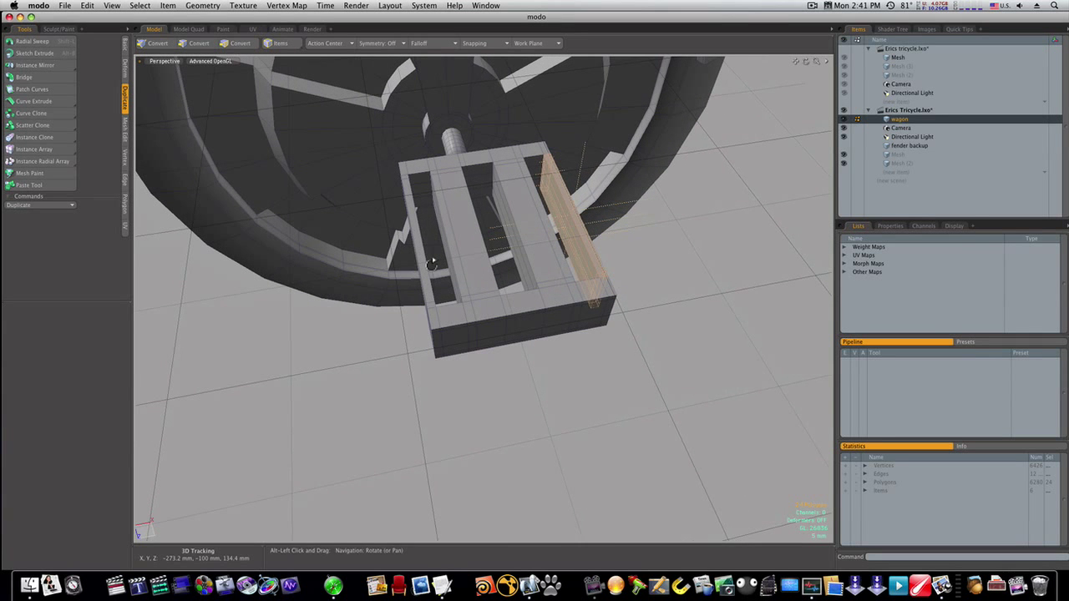
{"action": "left_click", "coordinate": [424, 186]}
{"action": "key", "text": "alt+c"}
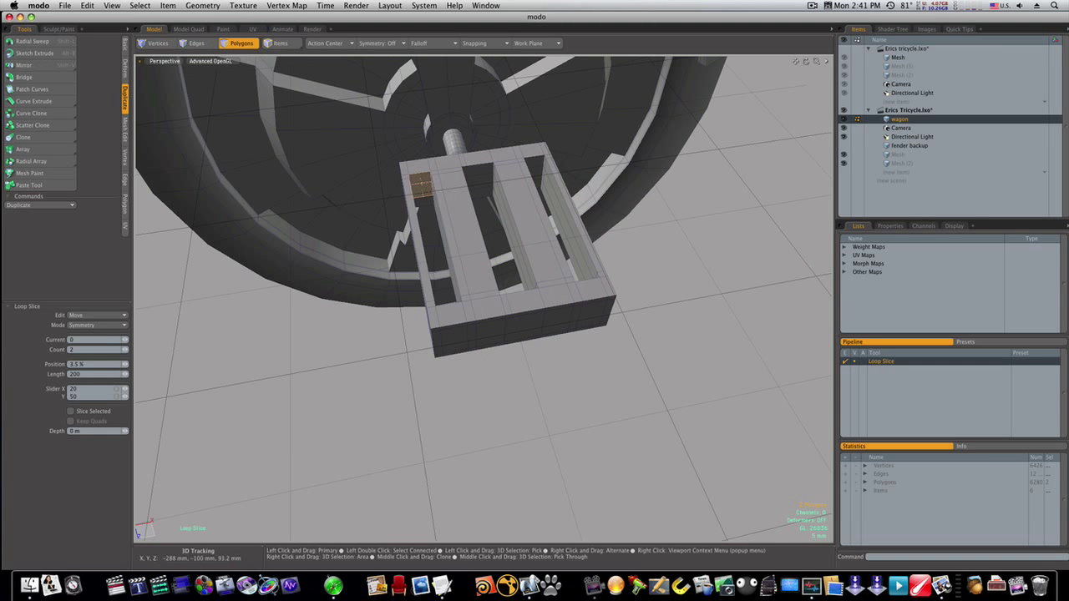
{"action": "left_click", "coordinate": [423, 174]}
{"action": "key", "text": "space"}
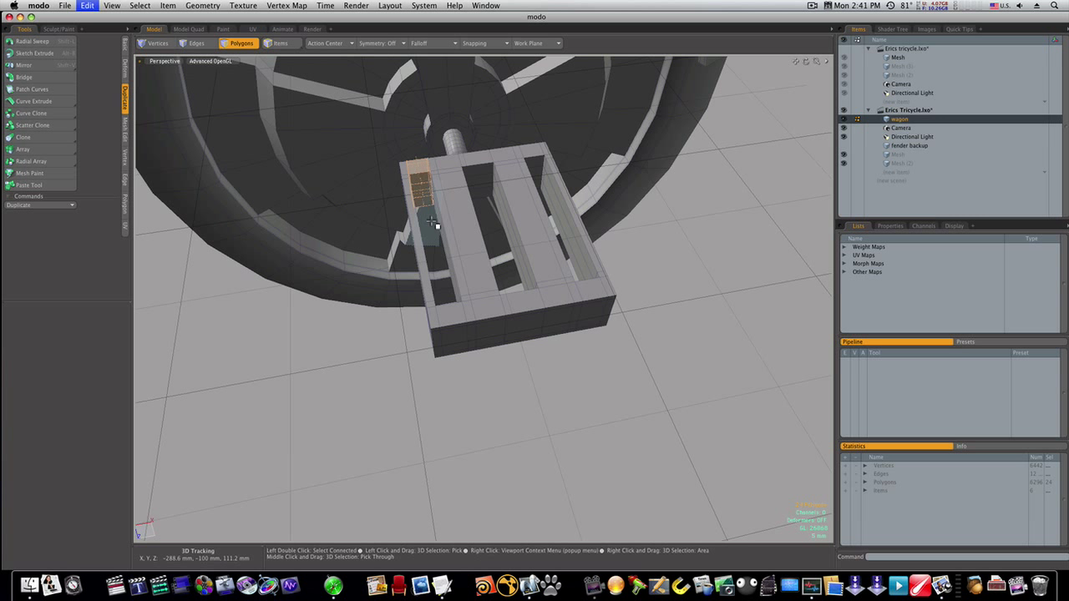
{"action": "key", "text": "super+z"}
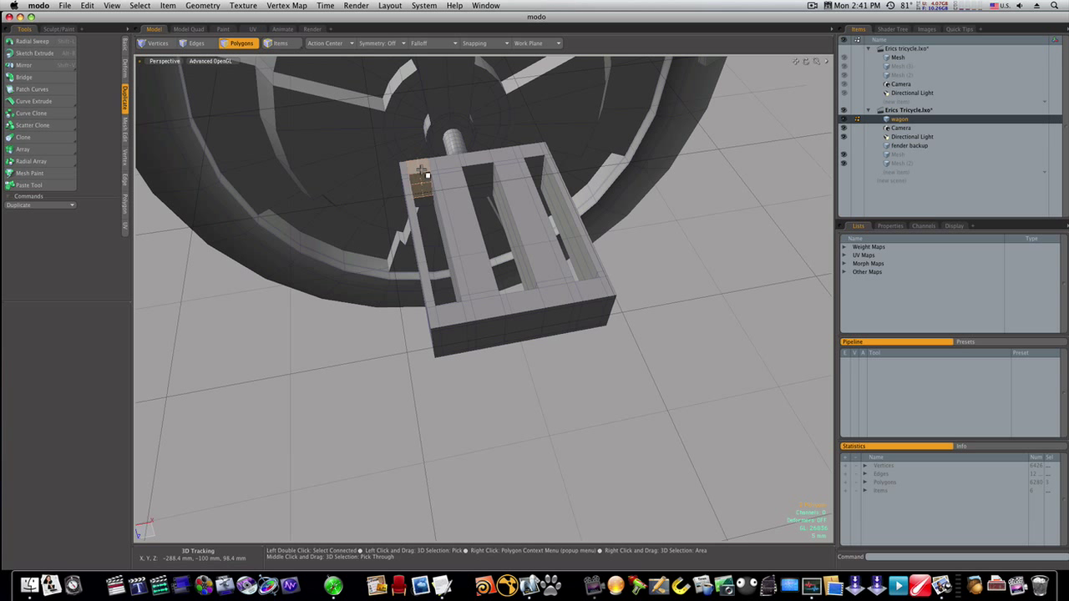
{"action": "key", "text": "alt+c"}
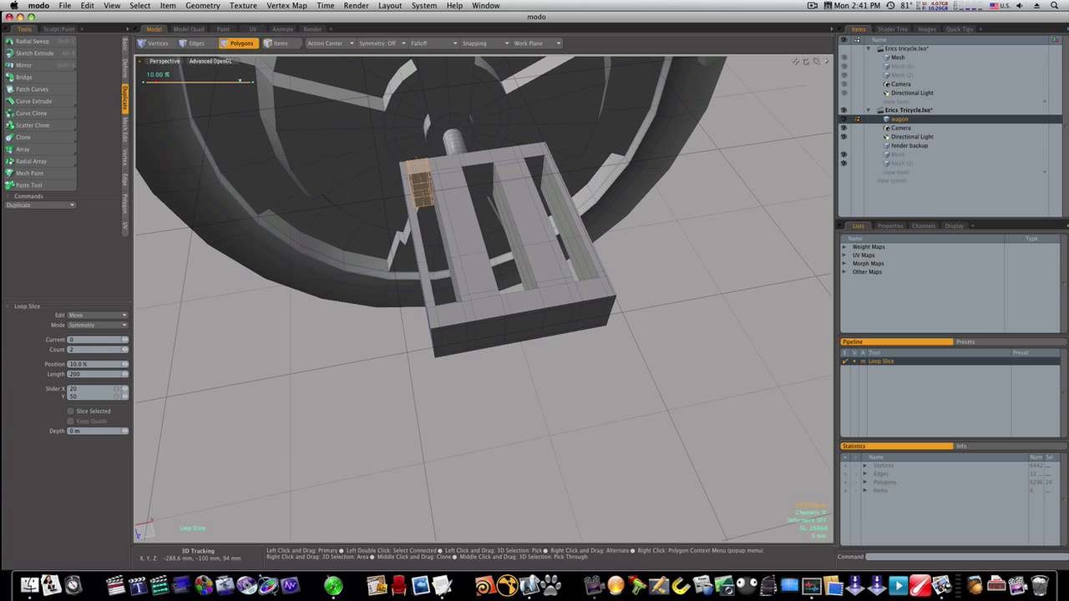
{"action": "key", "text": "space"}
Loop slice the section of the pedal's outer end beside the first outer slot with two symmetric loops
{"action": "left_click", "coordinate": [448, 324]}
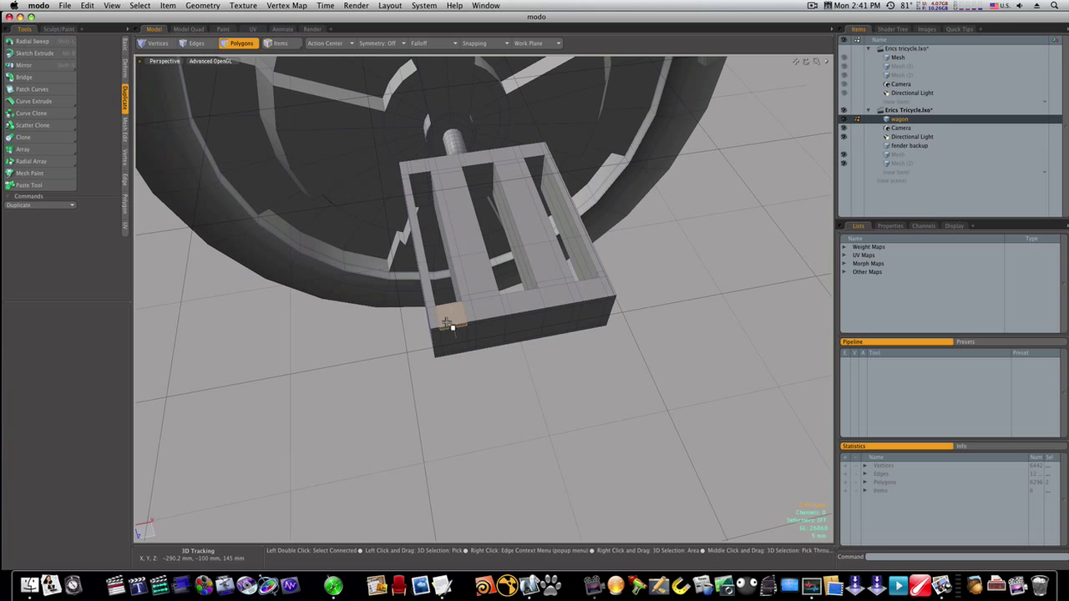
{"action": "left_click", "coordinate": [454, 332]}
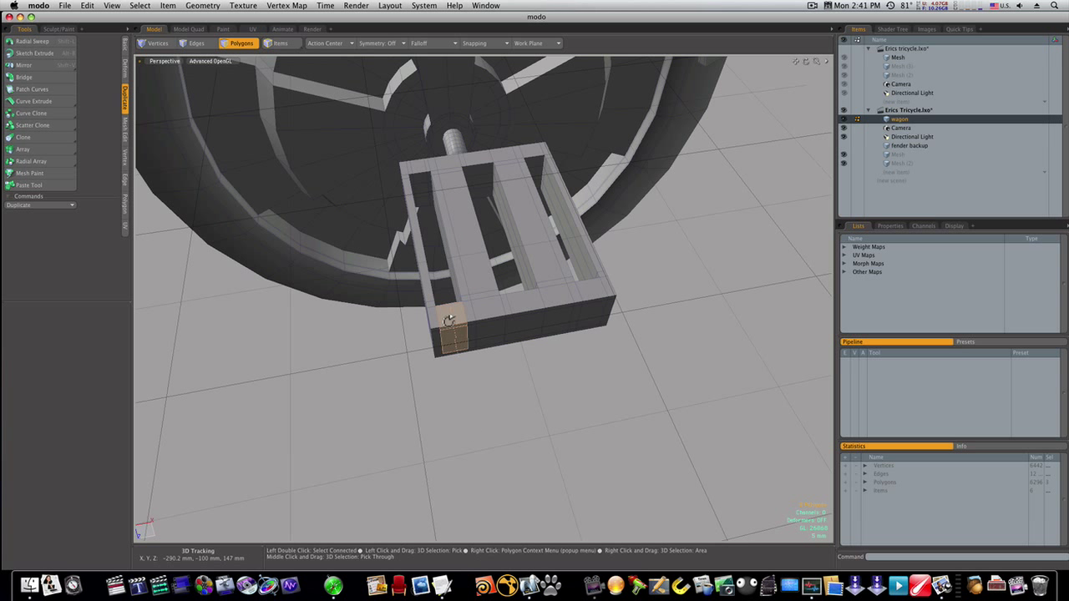
{"action": "key", "text": "alt+c"}
{"action": "key", "text": "space"}
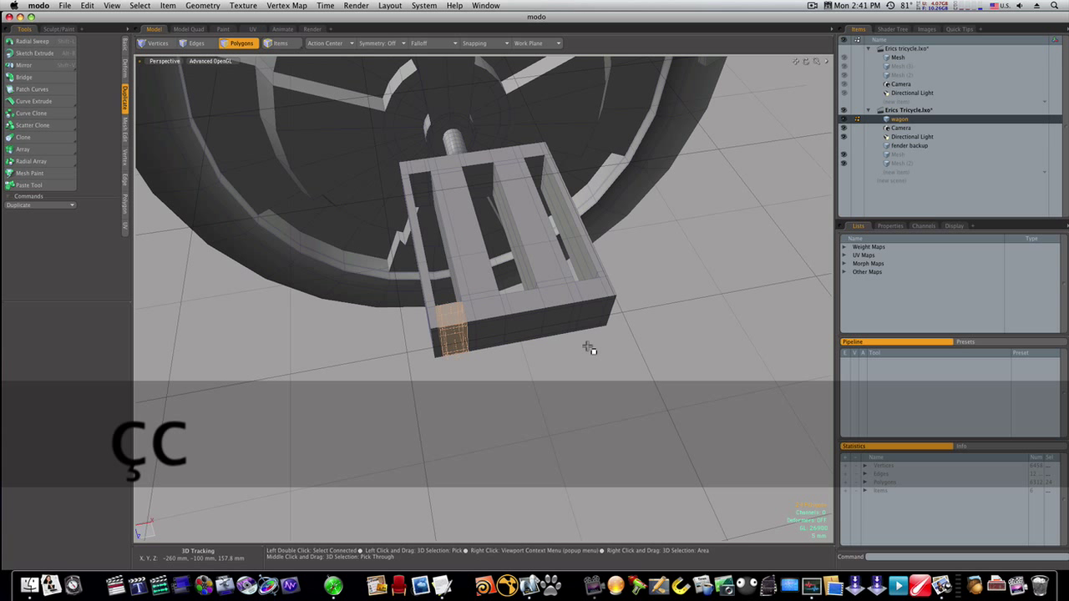
Loop slice the pedal's outer end sections beside the center slot and the other outer slot with two symmetric loops each
{"action": "left_click", "coordinate": [523, 316]}
{"action": "key", "text": "alt+c"}
{"action": "key", "text": "space"}
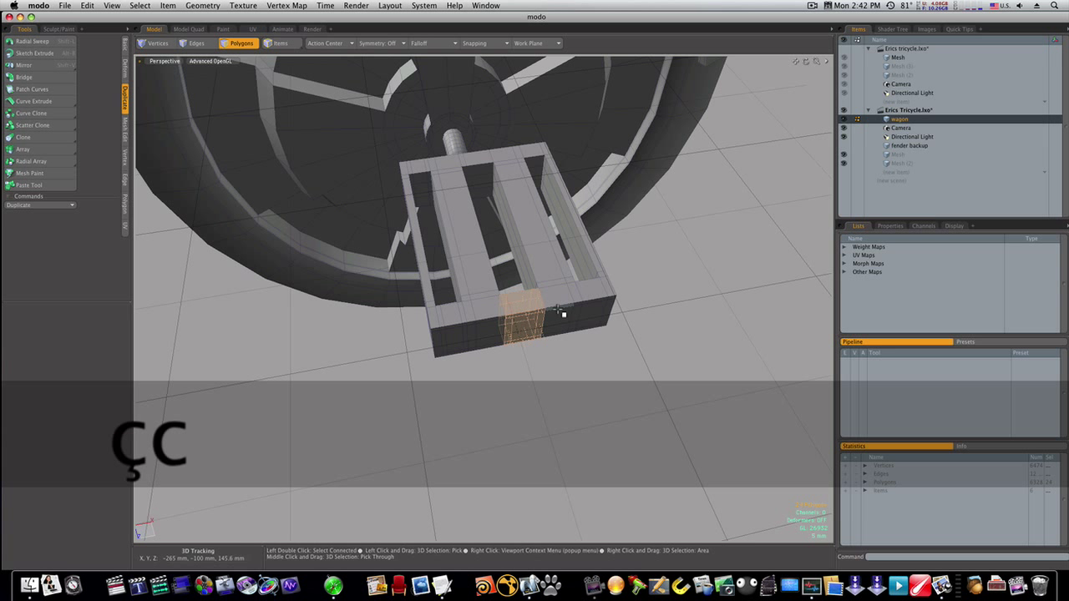
{"action": "left_click", "coordinate": [588, 308]}
{"action": "key", "text": "alt+c"}
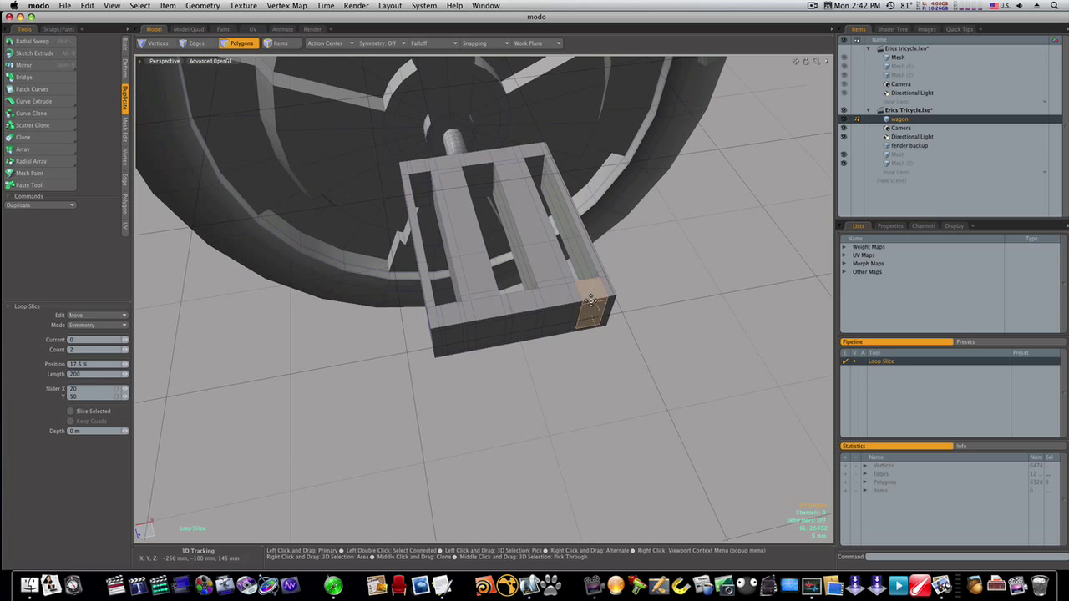
{"action": "key", "text": "space"}
Loop slice the crank-side end sections beside the center slot and the other outer slot with two symmetric loops each
{"action": "left_click", "coordinate": [476, 171]}
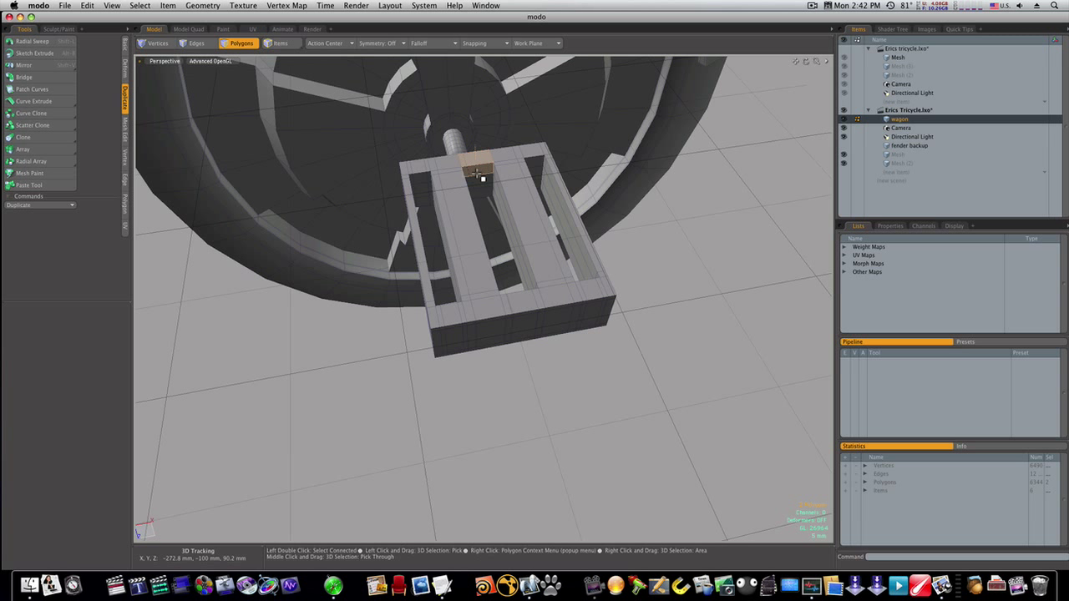
{"action": "key", "text": "alt+c"}
{"action": "key", "text": "space"}
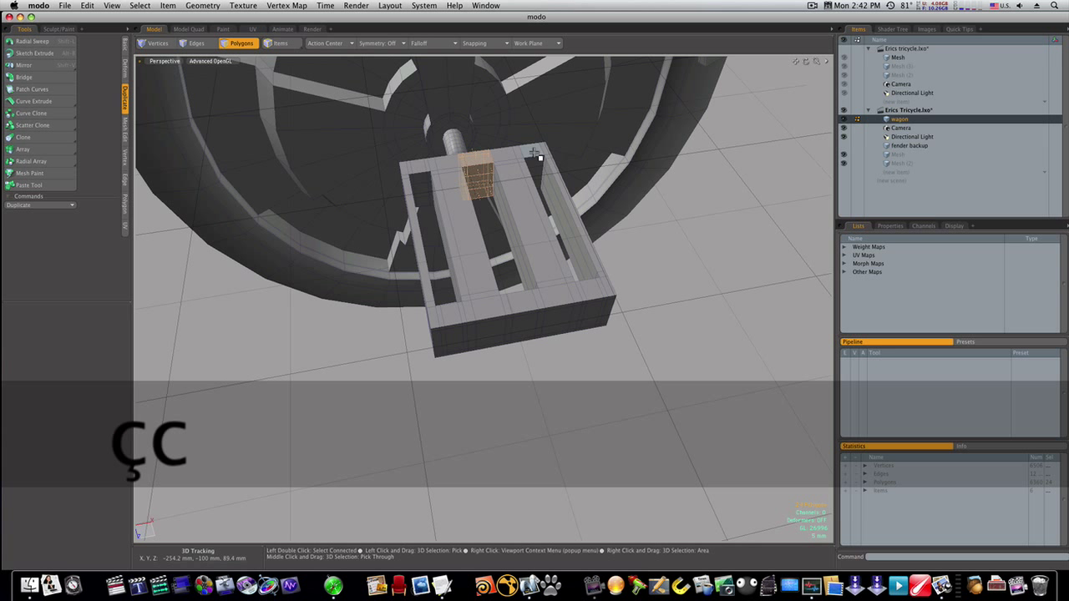
{"action": "left_click", "coordinate": [533, 163]}
{"action": "key", "text": "alt+c"}
{"action": "key", "text": "space"}
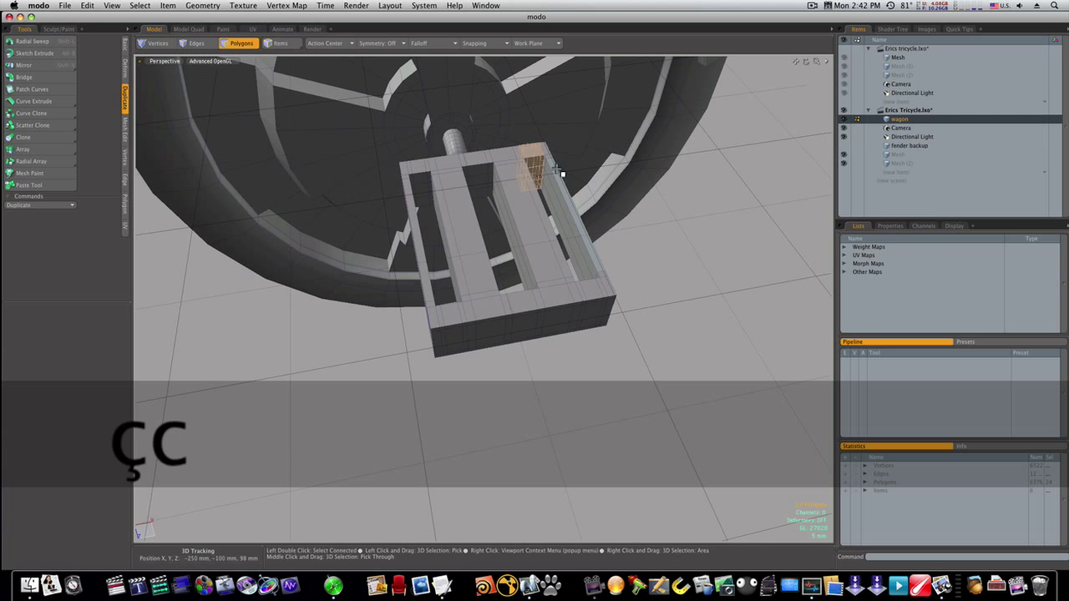
Clear the polygon selection and turn on subdivision surface smoothing for the pedal and the rest of the mesh
{"action": "left_click", "coordinate": [683, 237]}
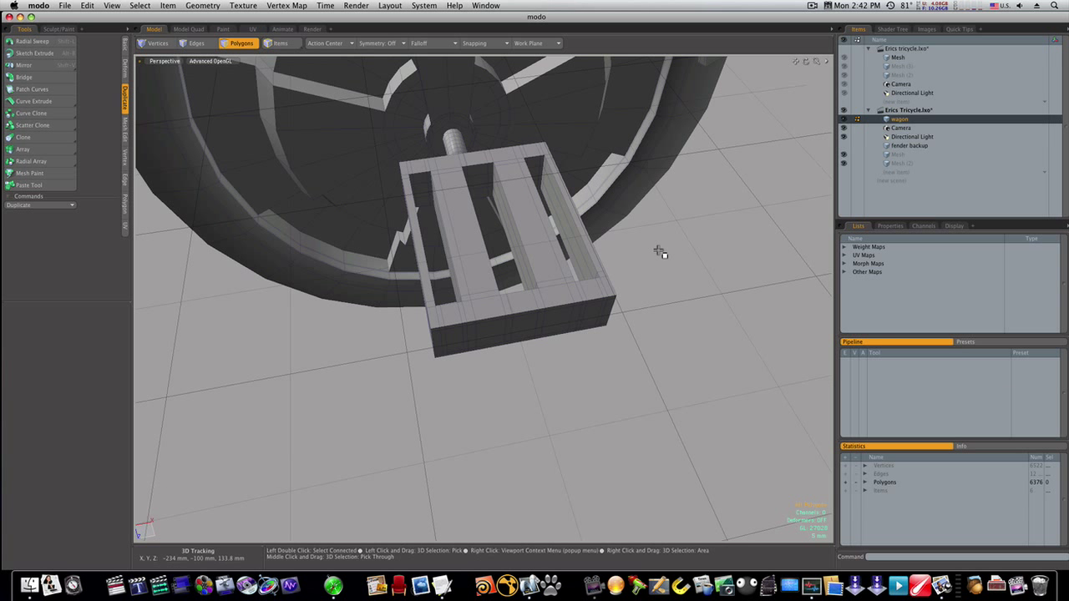
{"action": "key", "text": "Tab"}
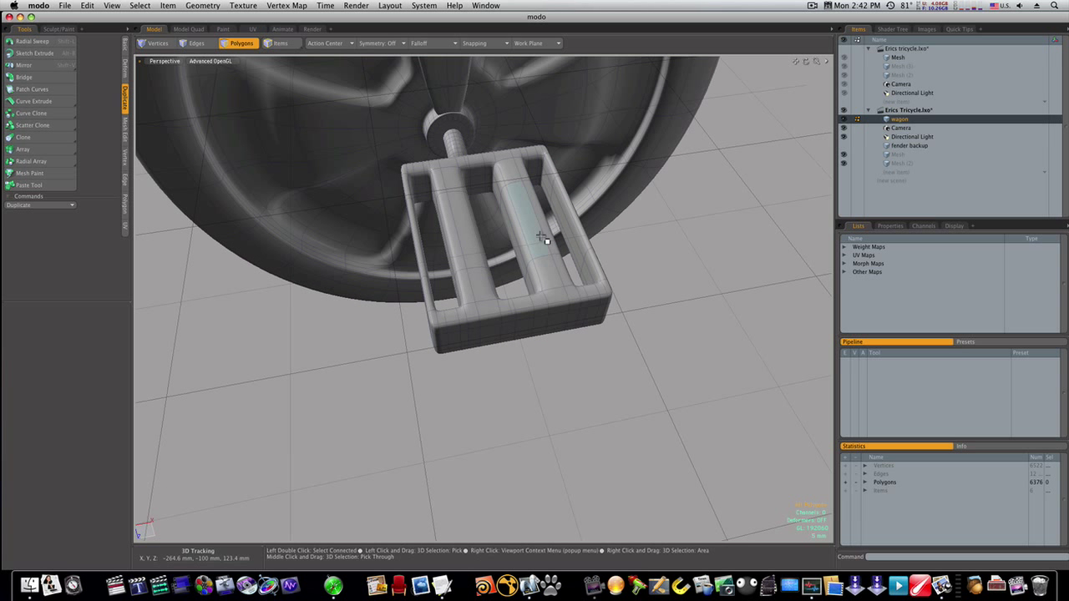
{"action": "left_click_drag", "start_coordinate": [539, 243], "coordinate": [649, 142], "text": "alt"}
Select the whole pedal and move it onto the crank's end, about 0.4 mm in X, -49.1 mm in Y and -30.2 mm in Z
{"action": "double_click", "coordinate": [535, 282]}
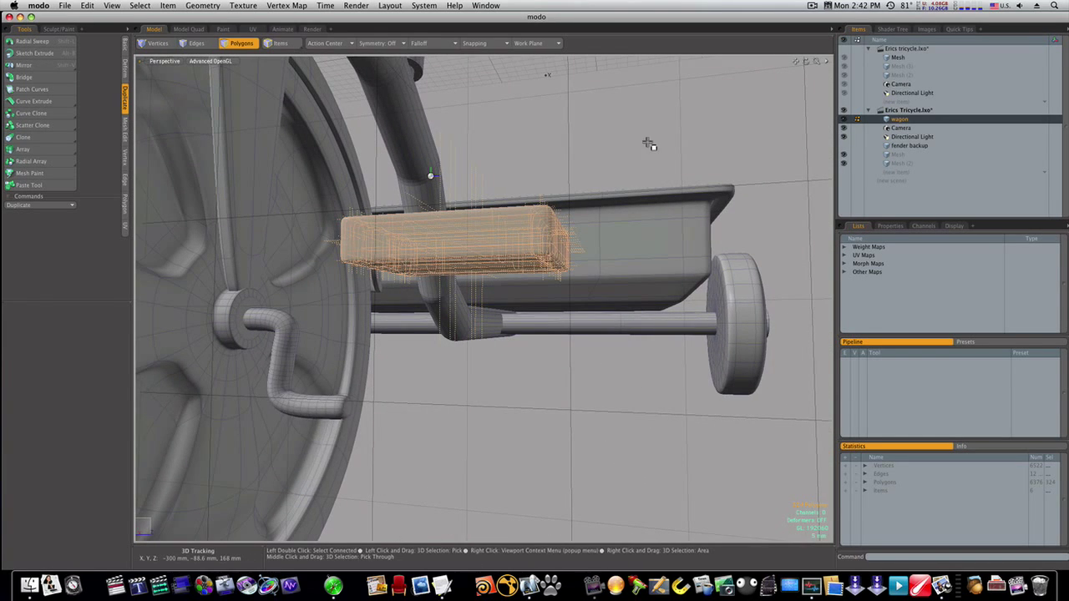
{"action": "key", "text": "w"}
{"action": "left_click_drag", "start_coordinate": [467, 210], "coordinate": [467, 361]}
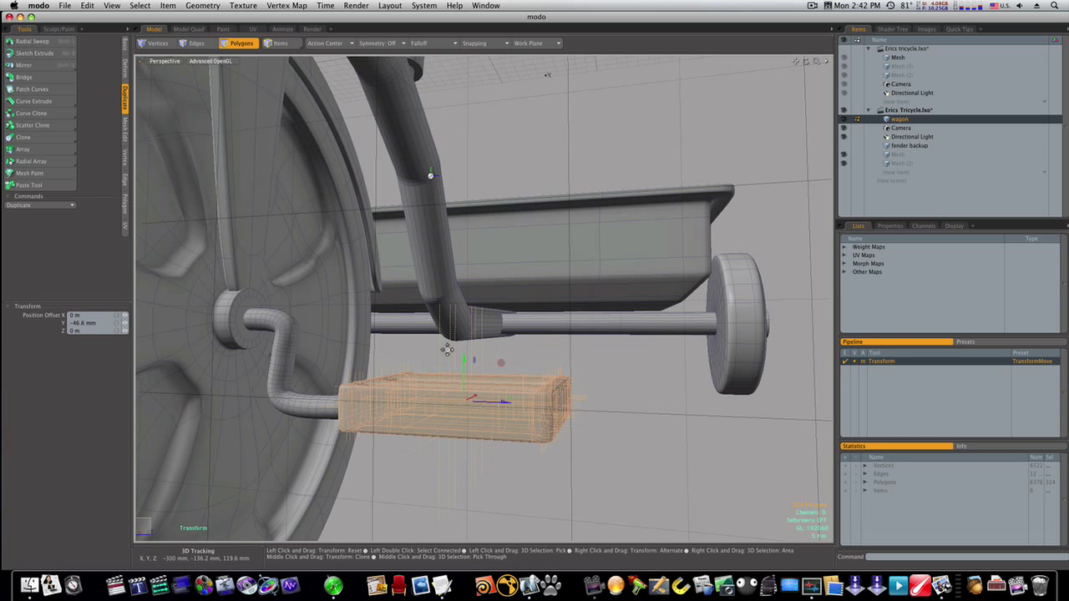
{"action": "left_click_drag", "start_coordinate": [434, 417], "coordinate": [394, 411], "text": "alt"}
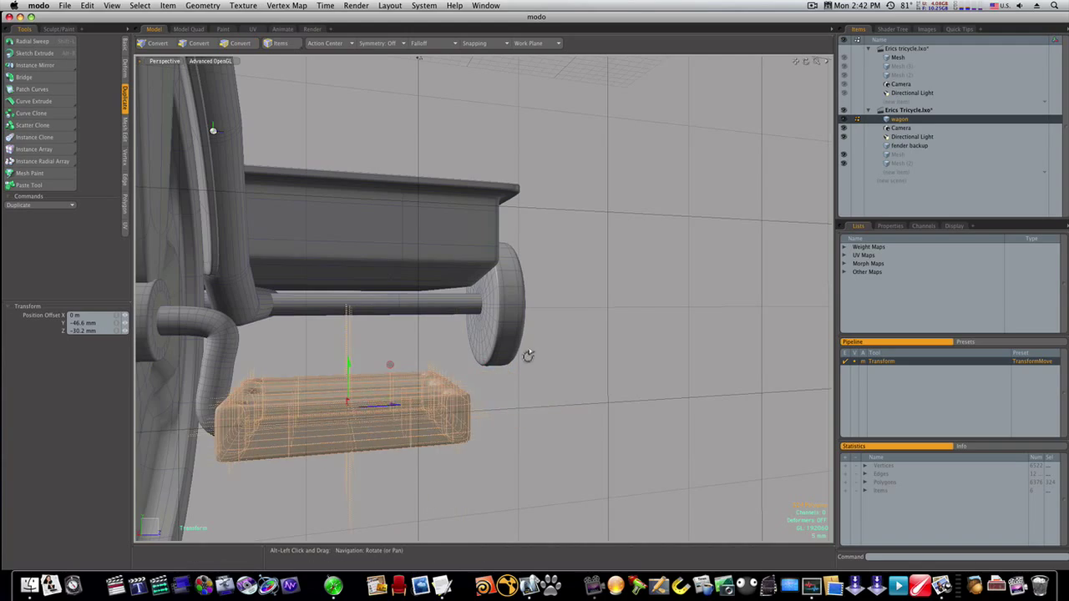
{"action": "left_click_drag", "start_coordinate": [526, 358], "coordinate": [480, 329], "text": "alt"}
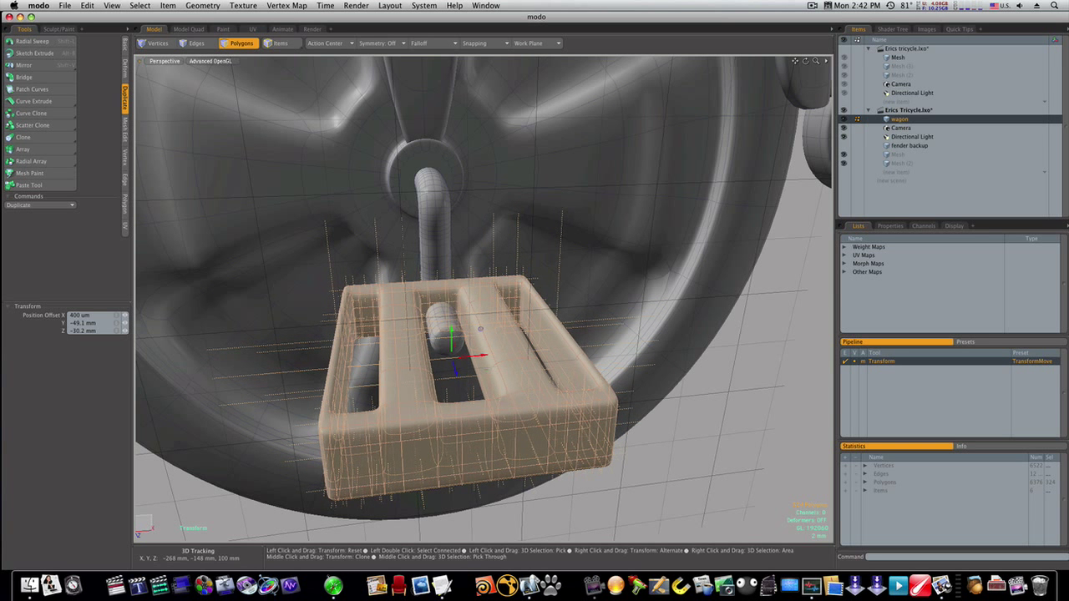
{"action": "key", "text": "space"}
{"action": "left_click", "coordinate": [700, 399]}
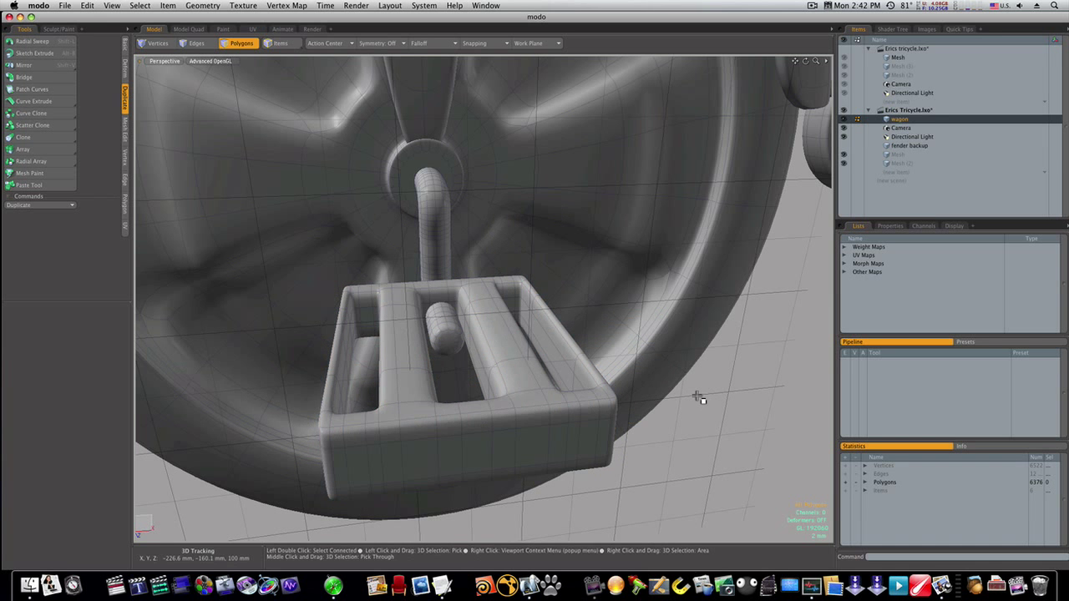
Turn off subdivision smoothing and move the crank's end cap polygon about 40 mm in Z, through the pedal and out its outer end
{"action": "key", "text": "Tab"}
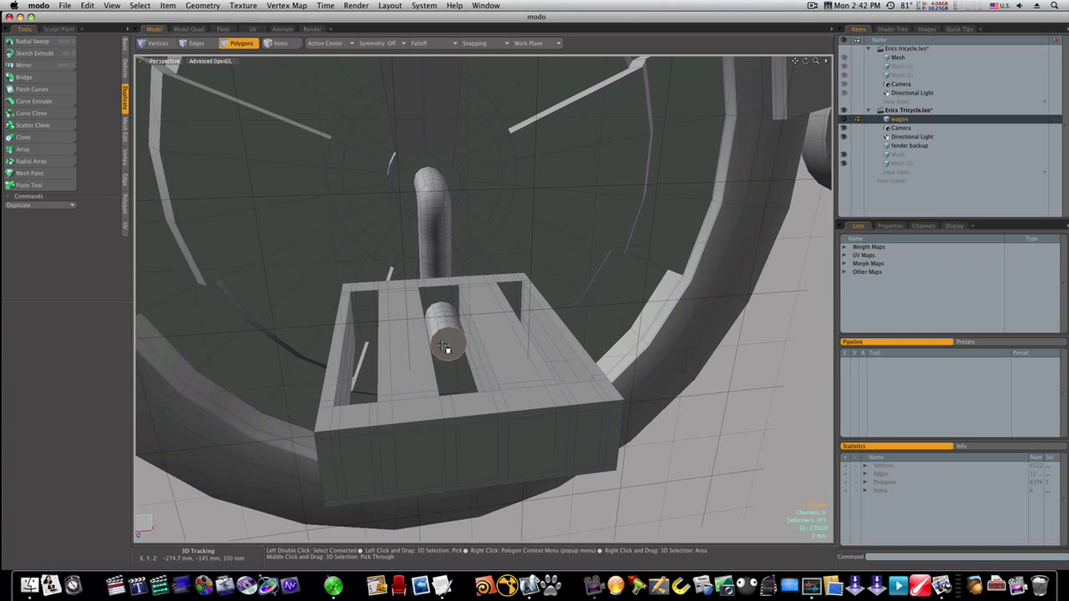
{"action": "left_click_drag", "start_coordinate": [443, 347], "coordinate": [459, 375], "text": "alt"}
{"action": "key", "text": "w"}
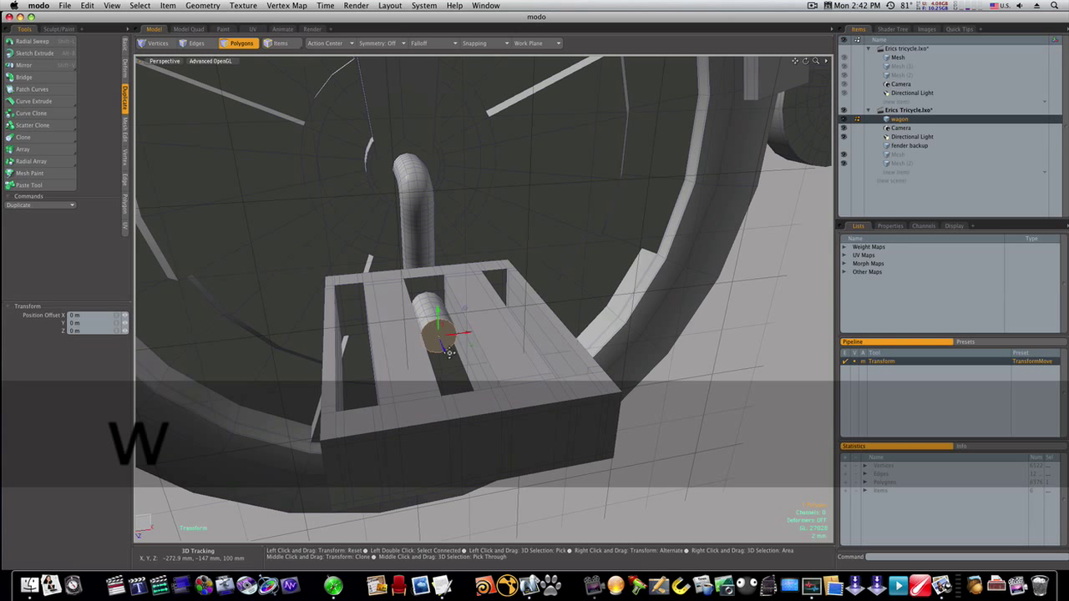
{"action": "left_click_drag", "start_coordinate": [450, 352], "coordinate": [493, 469]}
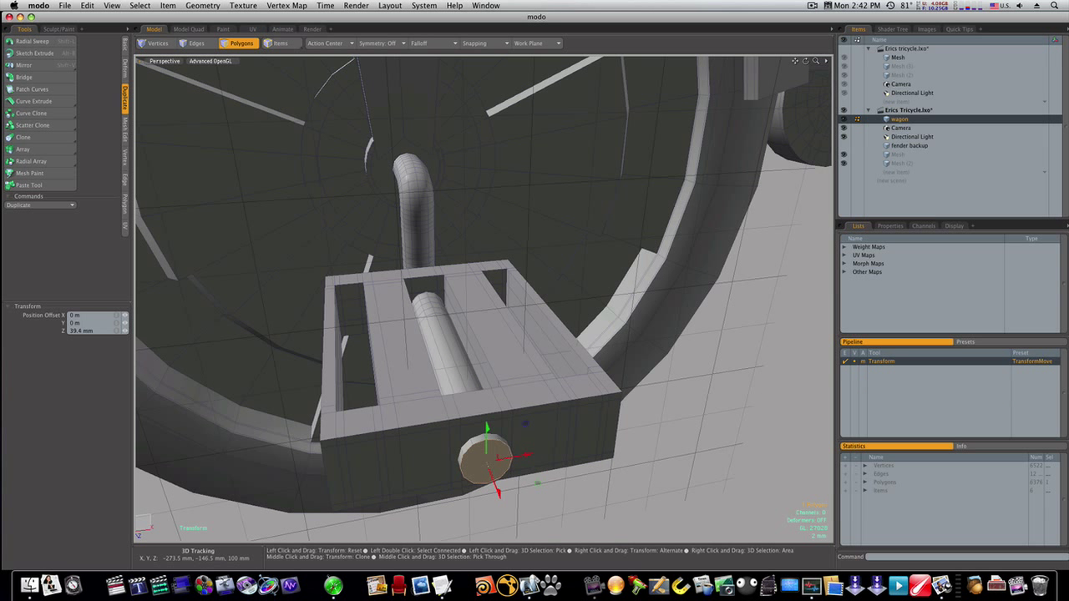
{"action": "key", "text": "space"}
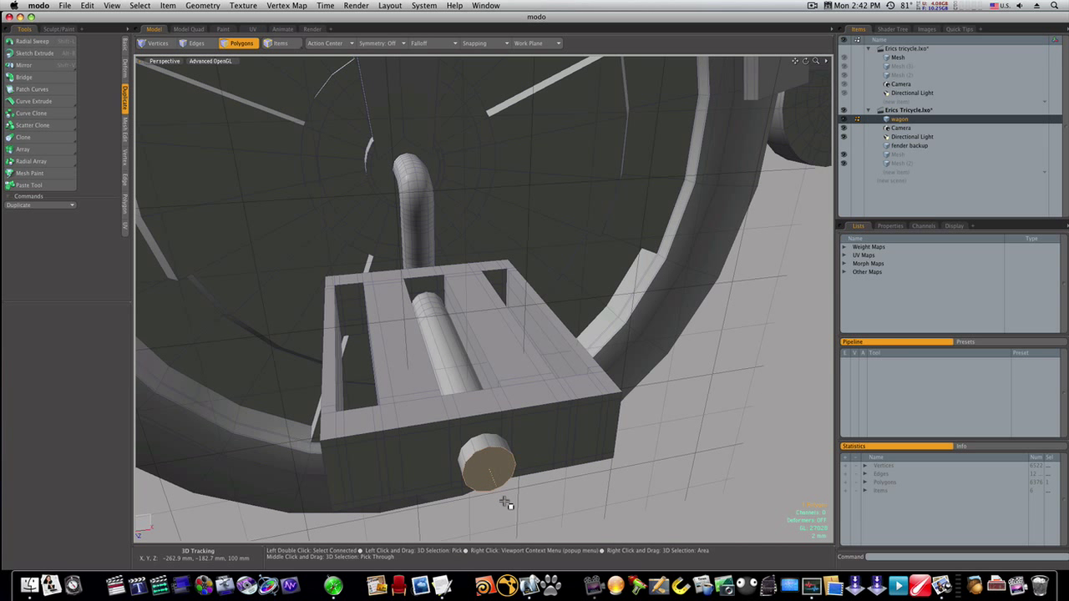
{"action": "key", "text": "b"}
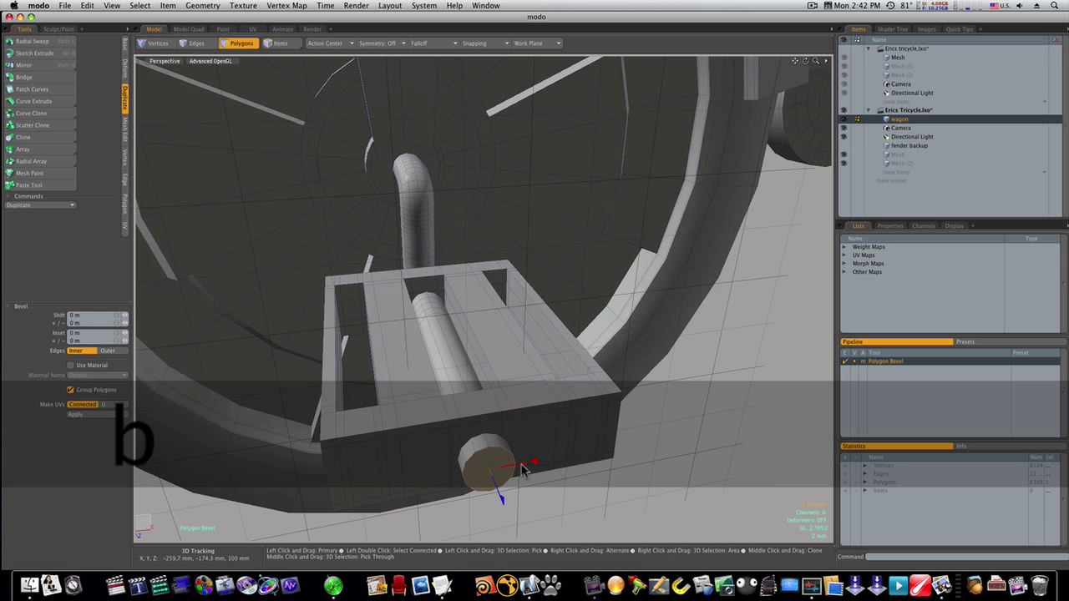
{"action": "left_click_drag", "start_coordinate": [534, 461], "coordinate": [555, 457]}
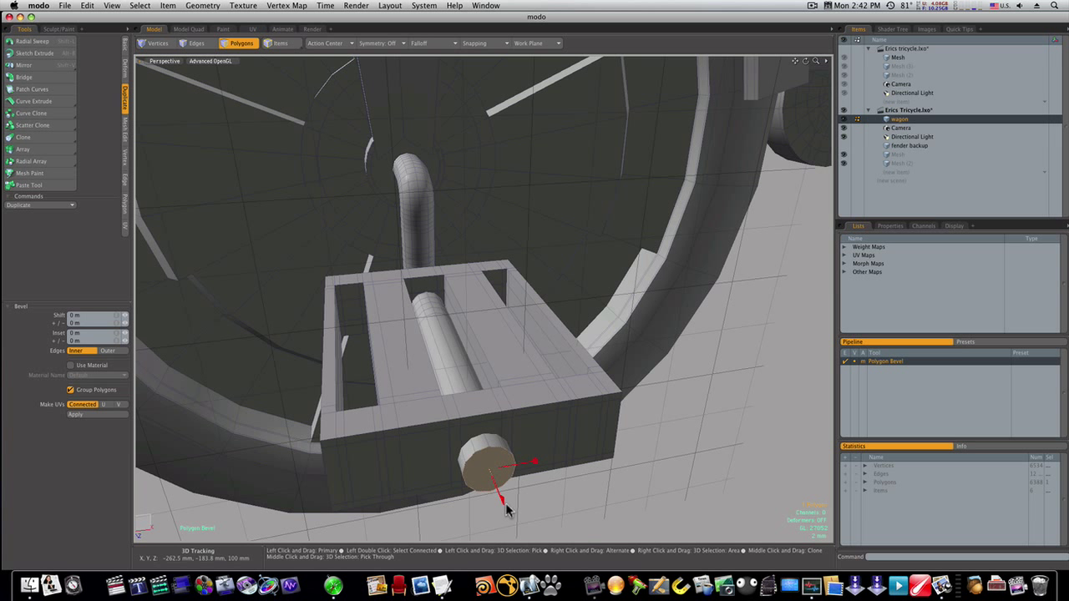
{"action": "key", "text": "space"}
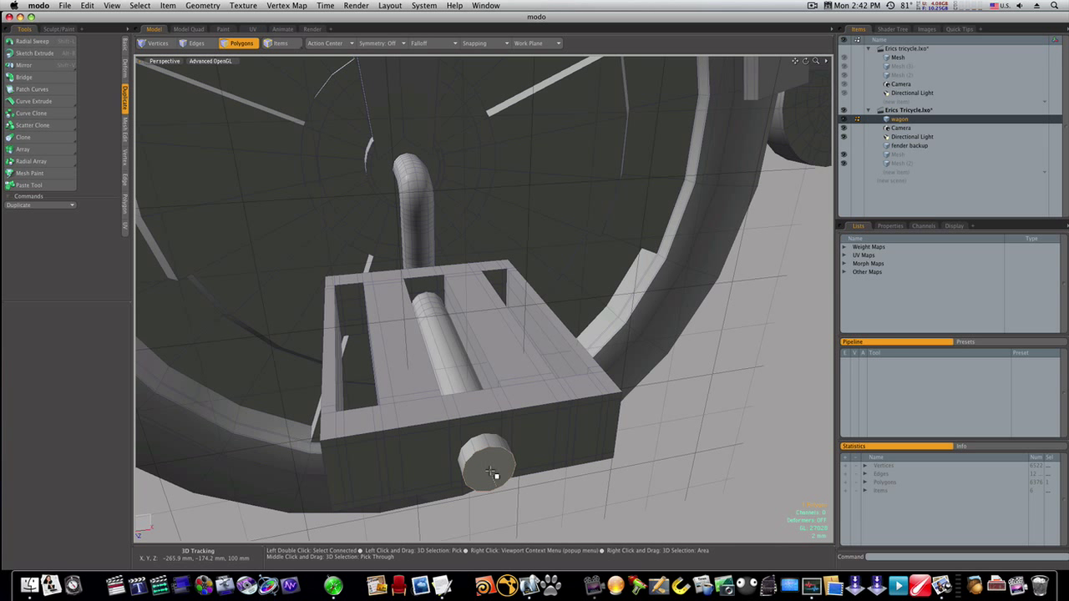
Move the crank's end cap polygon back toward the pedal by about 2.6 mm in Z
{"action": "key", "text": "w"}
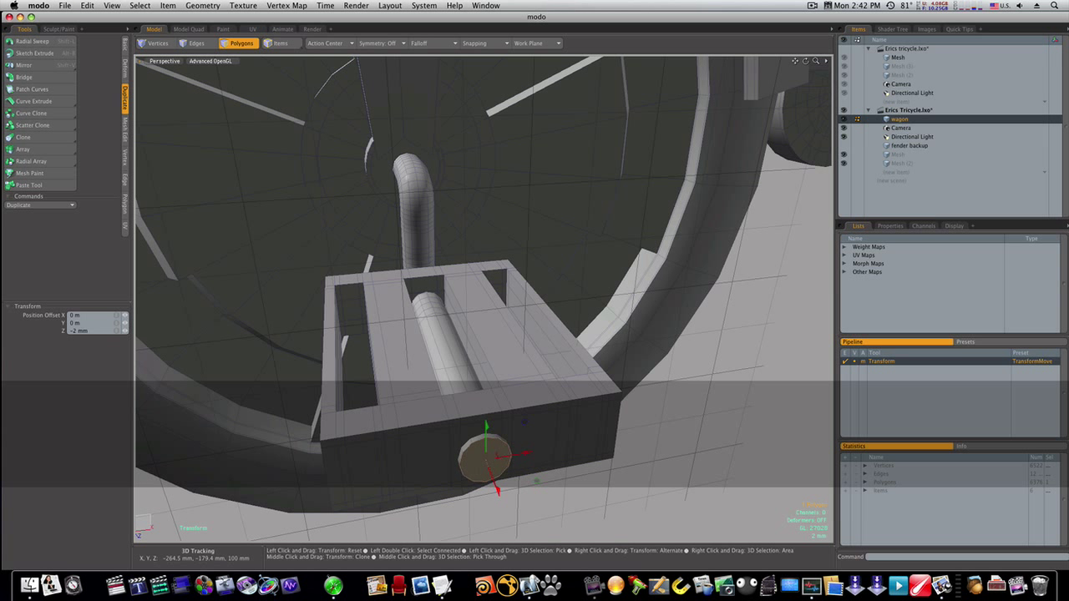
{"action": "left_click_drag", "start_coordinate": [497, 489], "coordinate": [498, 487]}
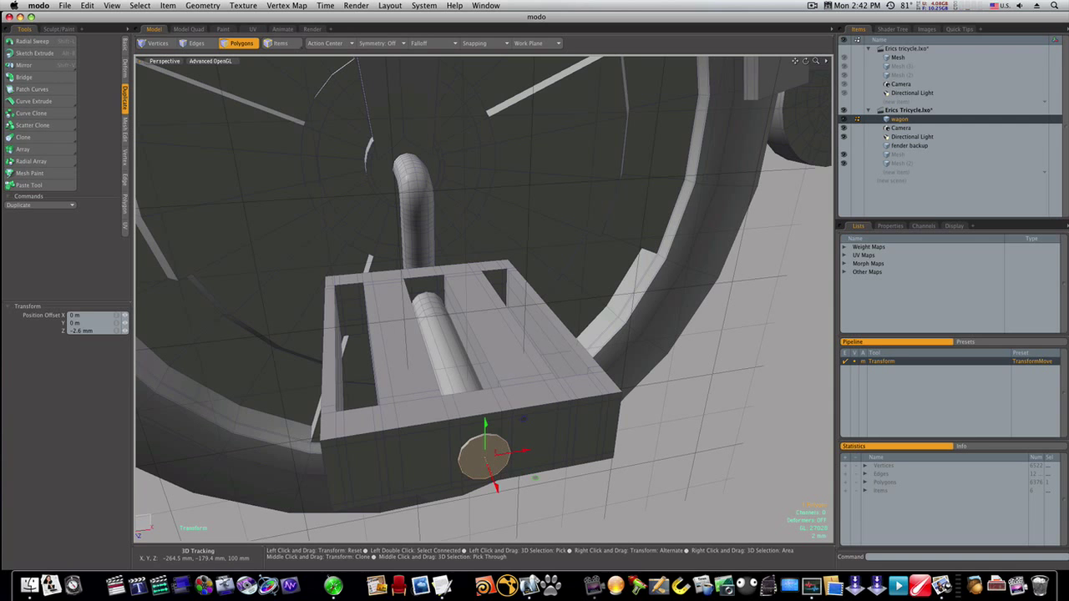
{"action": "left_click_drag", "start_coordinate": [427, 418], "coordinate": [443, 431], "text": "alt"}
{"action": "key", "text": "q"}
Bevel the crank's end cap polygon outward with a shift of 2.5 mm and an inset of about -2.18 mm
{"action": "key", "text": "b"}
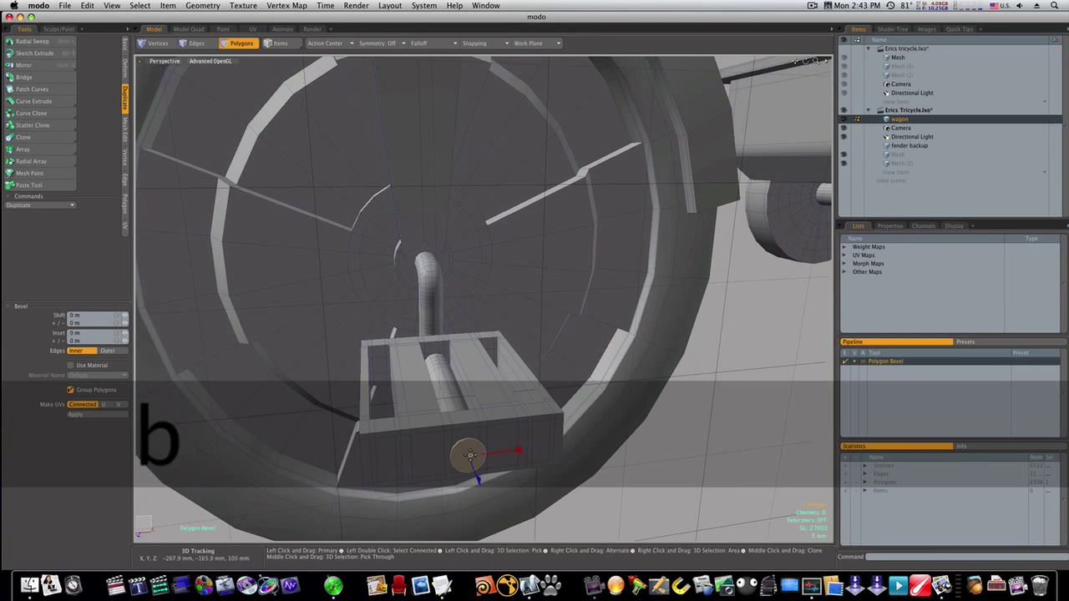
{"action": "left_click_drag", "start_coordinate": [519, 450], "coordinate": [524, 449]}
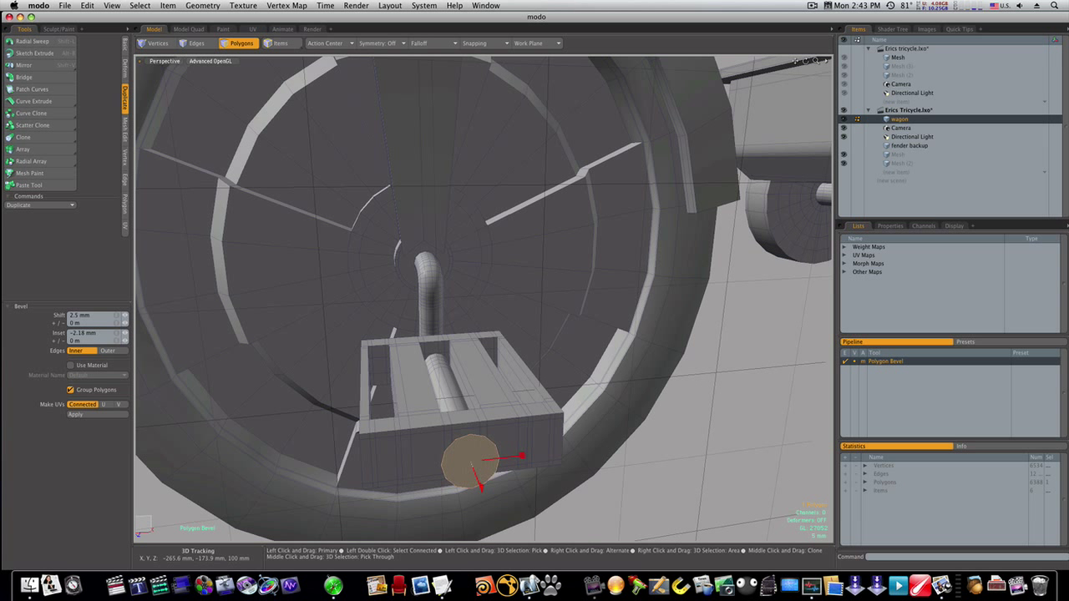
Set the end cap bevel's shift to 1.1 mm, and bevel the cap polygon again with a 3.6 mm shift and 2.66 mm inset
{"action": "left_click_drag", "start_coordinate": [464, 455], "coordinate": [547, 443], "text": "alt"}
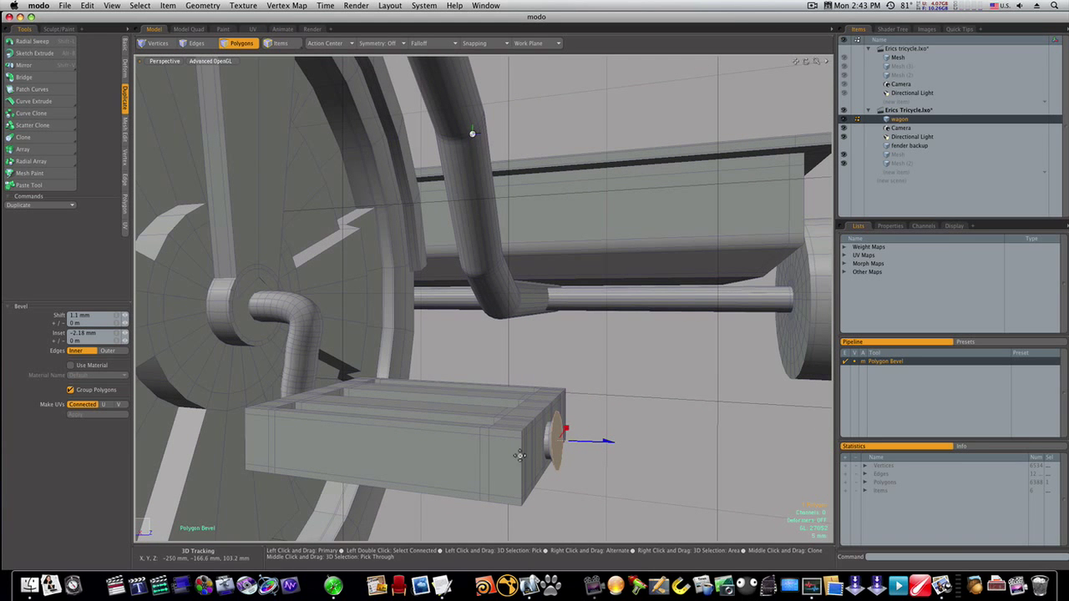
{"action": "key", "text": "shift"}
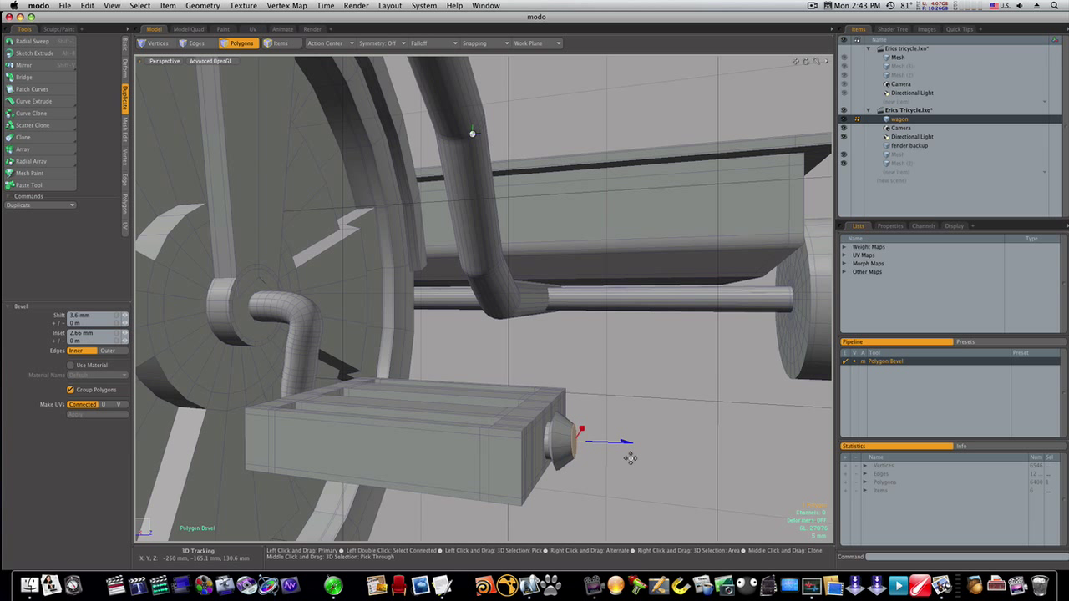
{"action": "key", "text": "space"}
Select the whole pedal and move it about 0.6 mm in Z toward the crank's end cap
{"action": "double_click", "coordinate": [526, 462]}
{"action": "key", "text": "w"}
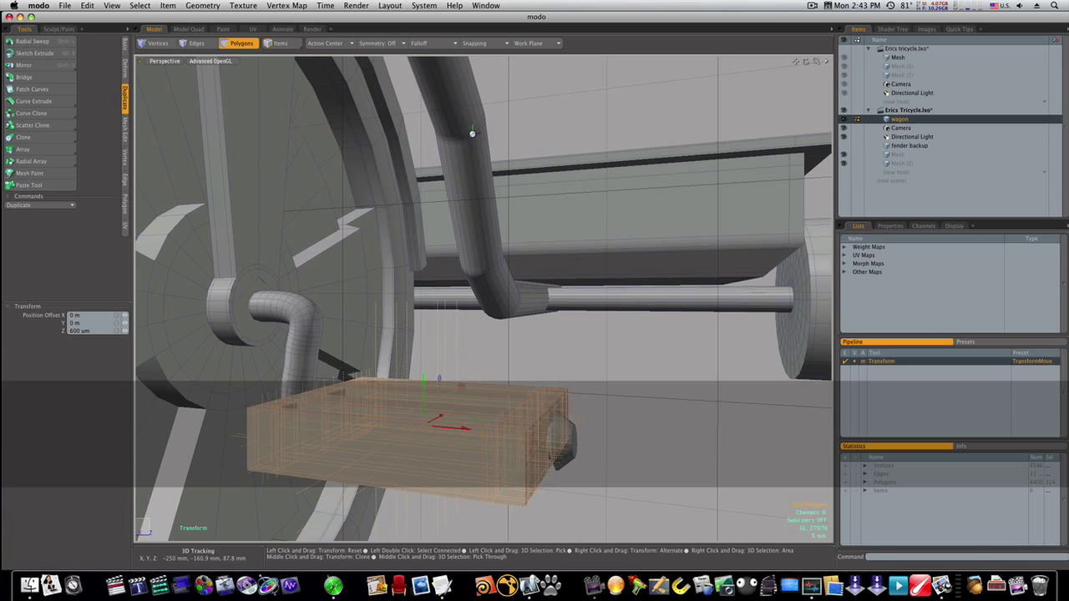
{"action": "left_click_drag", "start_coordinate": [466, 428], "coordinate": [469, 429]}
{"action": "key", "text": "space"}
{"action": "left_click", "coordinate": [588, 459]}
Select the outer face of the crank's end cap in polygon mode and bevel it once more
{"action": "left_click_drag", "start_coordinate": [604, 456], "coordinate": [496, 466], "text": "alt"}
{"action": "key", "text": "1"}
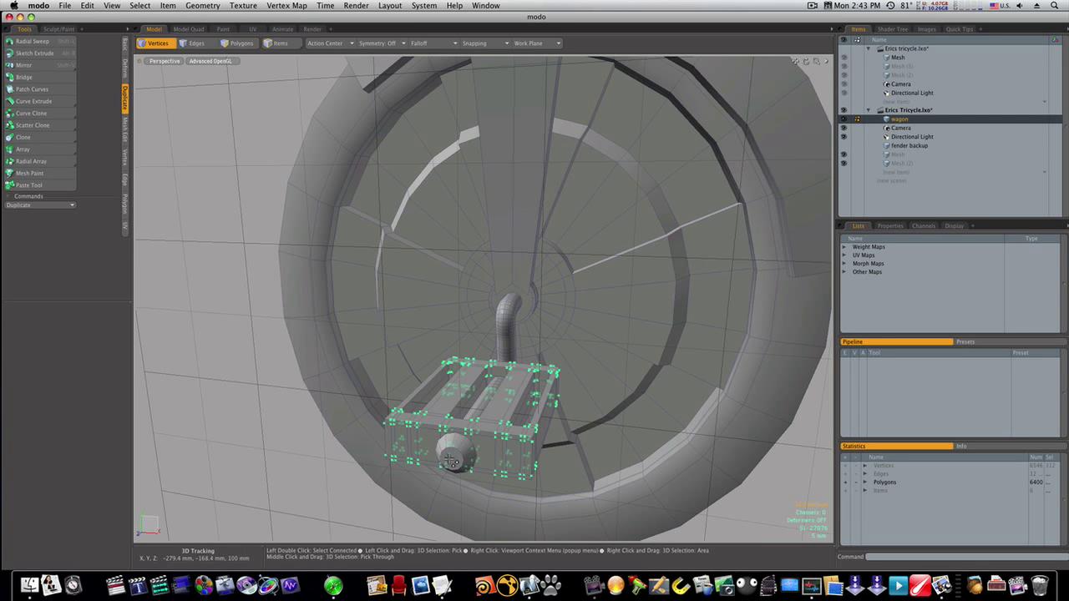
{"action": "key", "text": "2"}
{"action": "key", "text": "3"}
{"action": "key", "text": "b"}
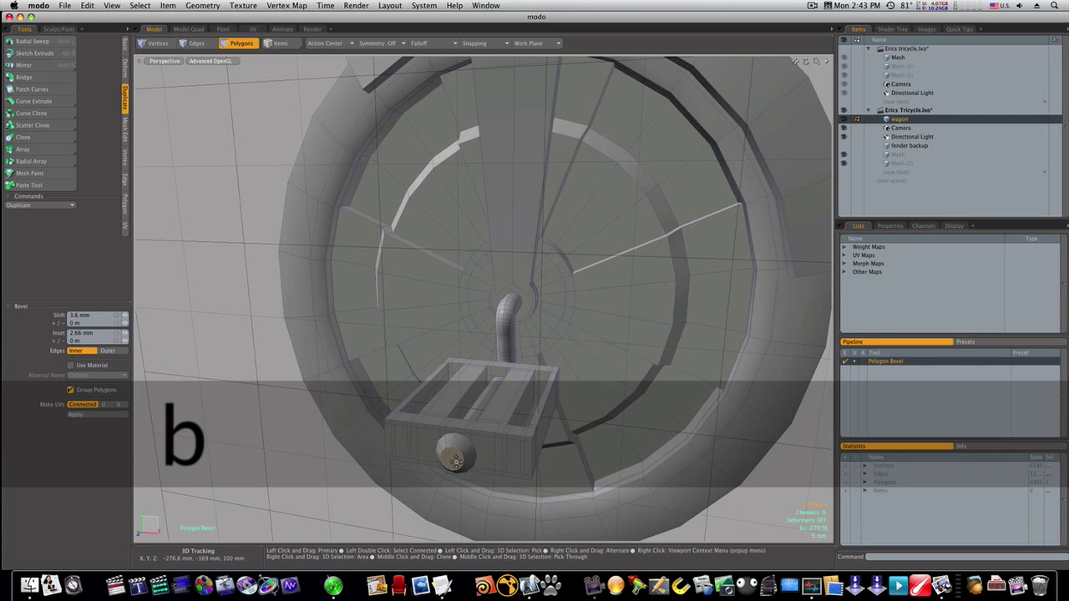
{"action": "key", "text": "space"}
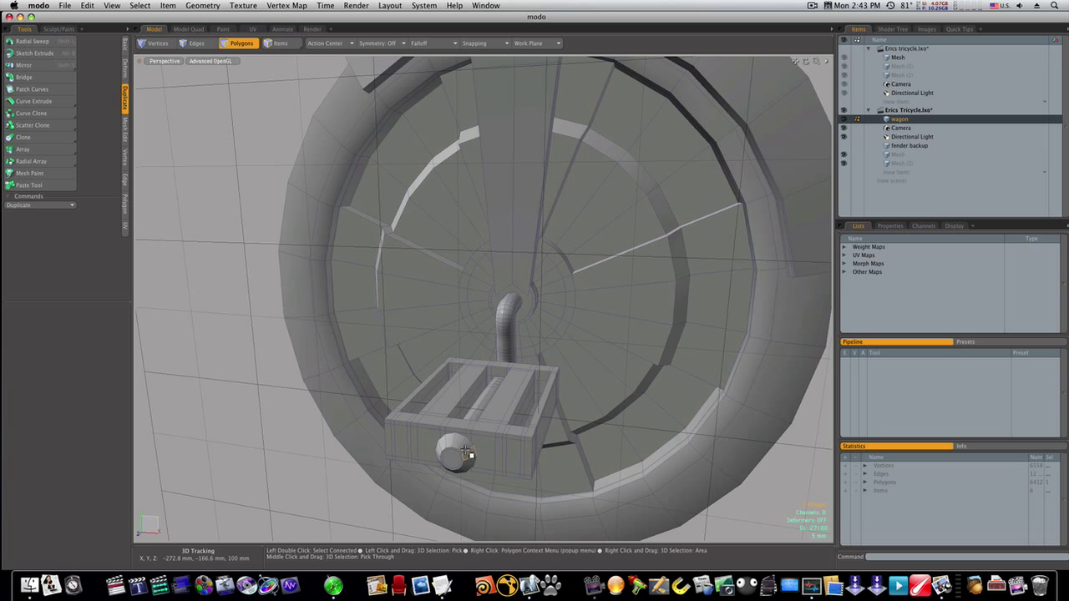
Loop slice the end cap's tapered side with two symmetrical loops at 17.5 % and turn subdivision smoothing back on for the model
{"action": "key", "text": "alt+c"}
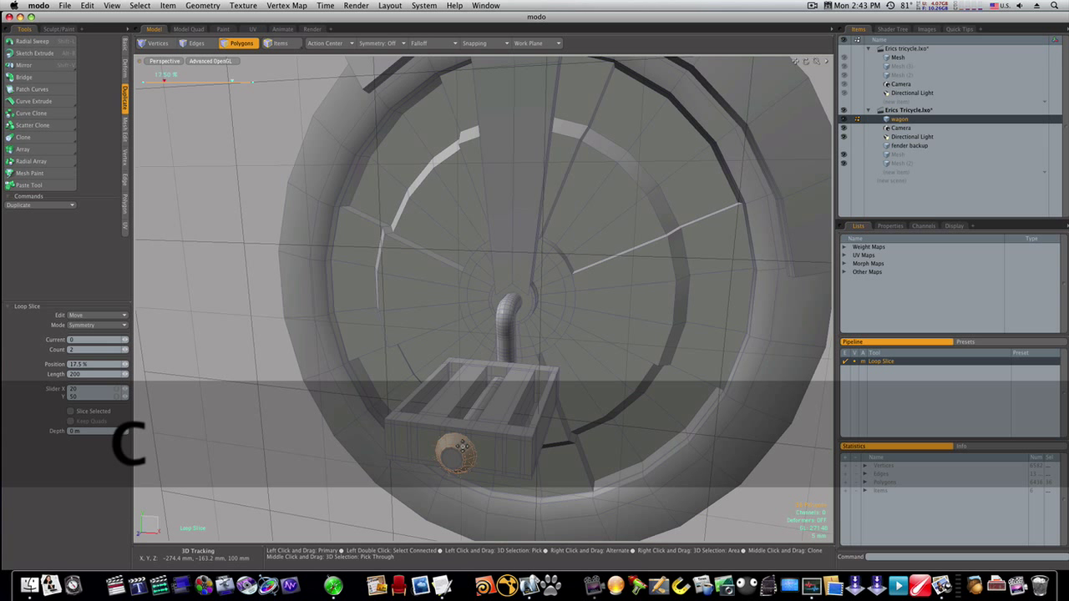
{"action": "key", "text": "space"}
{"action": "left_click", "coordinate": [337, 429]}
{"action": "left_click_drag", "start_coordinate": [390, 437], "coordinate": [420, 445], "text": "alt"}
{"action": "key", "text": "Tab"}
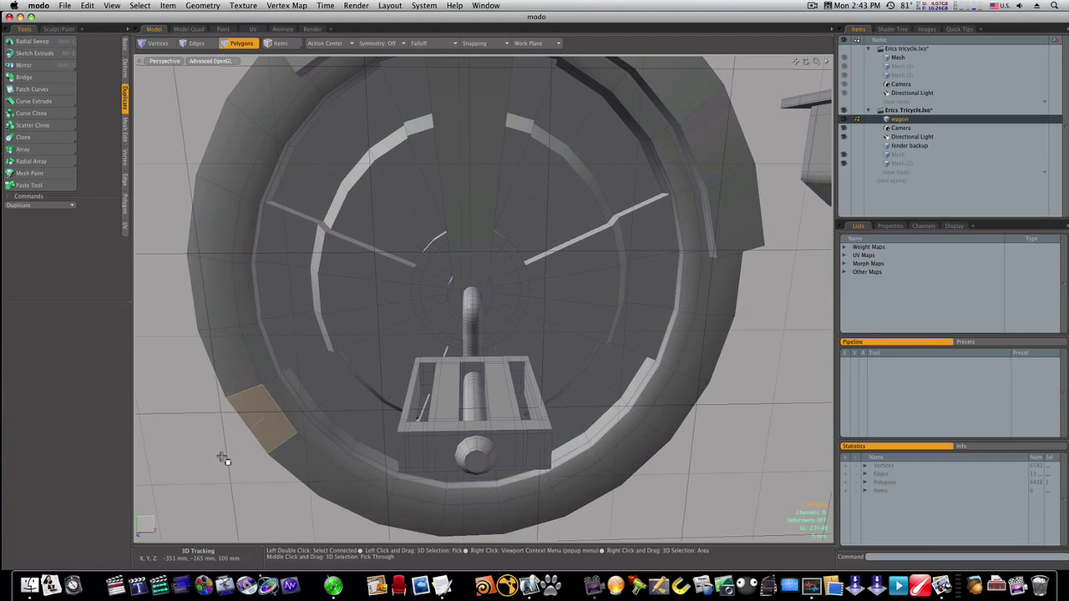
{"action": "key", "text": "Tab"}
Select the whole crank and pedal and mirror them to the other side of the front wheel, with the mirror centre at Z 0 m
{"action": "left_click_drag", "start_coordinate": [536, 448], "coordinate": [544, 332], "text": "ctrl+alt"}
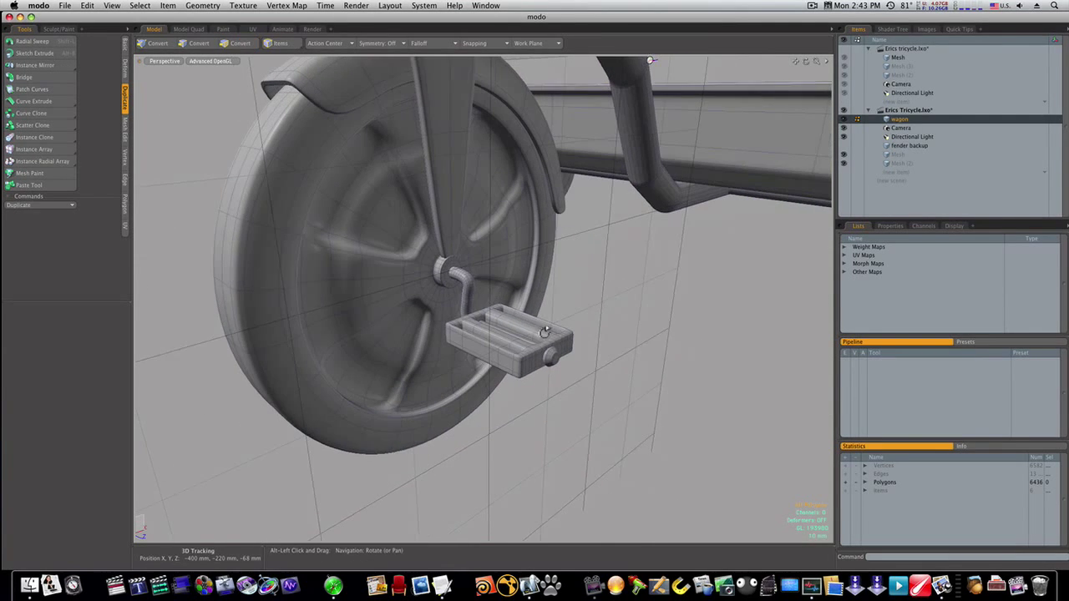
{"action": "double_click", "coordinate": [549, 358]}
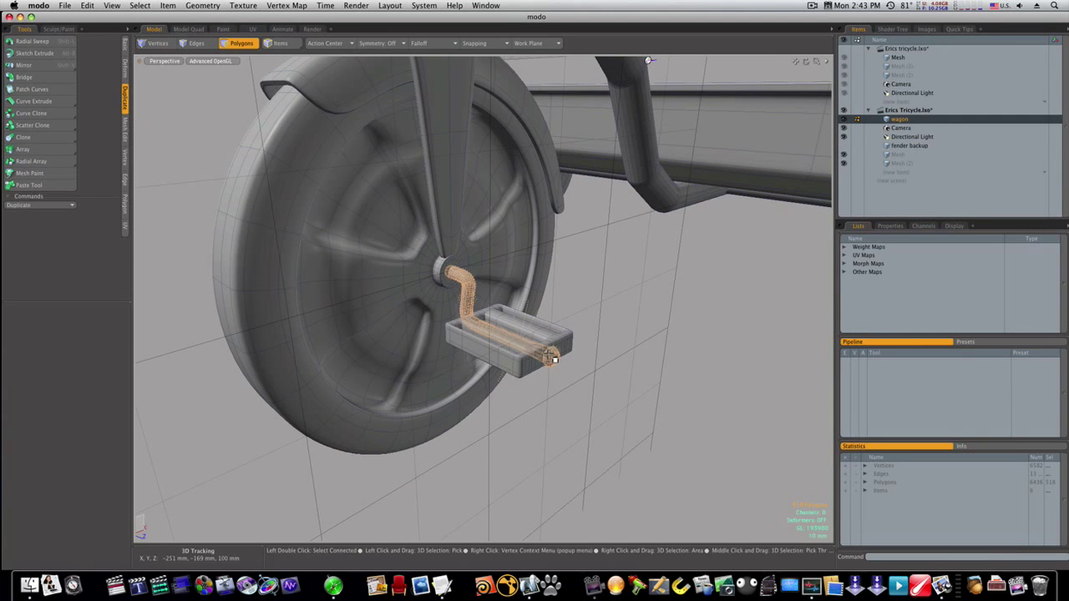
{"action": "double_click", "coordinate": [526, 369], "text": "shift"}
{"action": "left_click_drag", "start_coordinate": [526, 370], "coordinate": [600, 350], "text": "alt"}
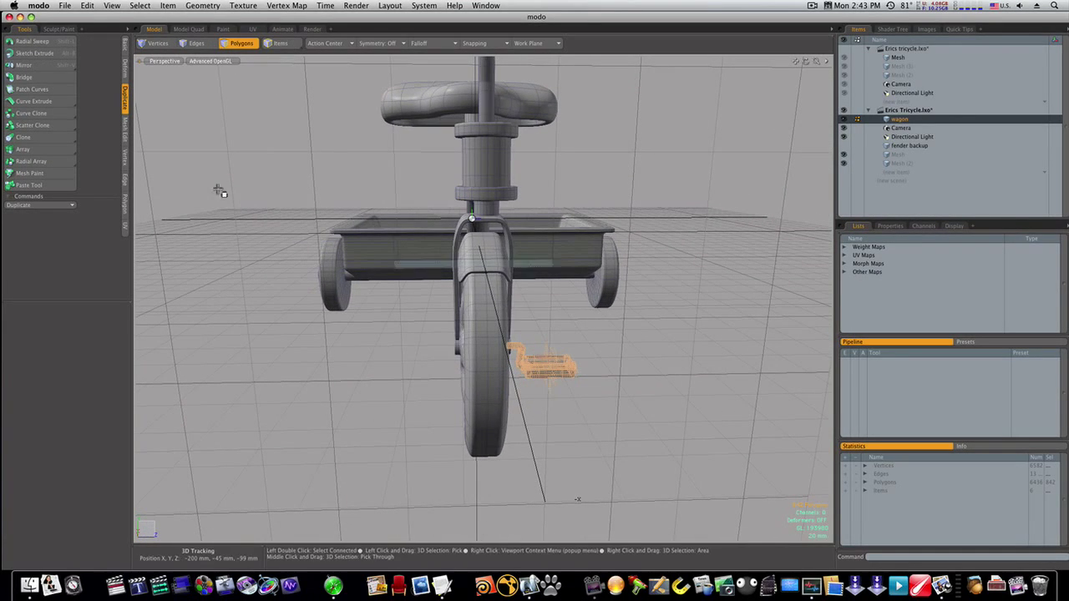
{"action": "left_click", "coordinate": [71, 65]}
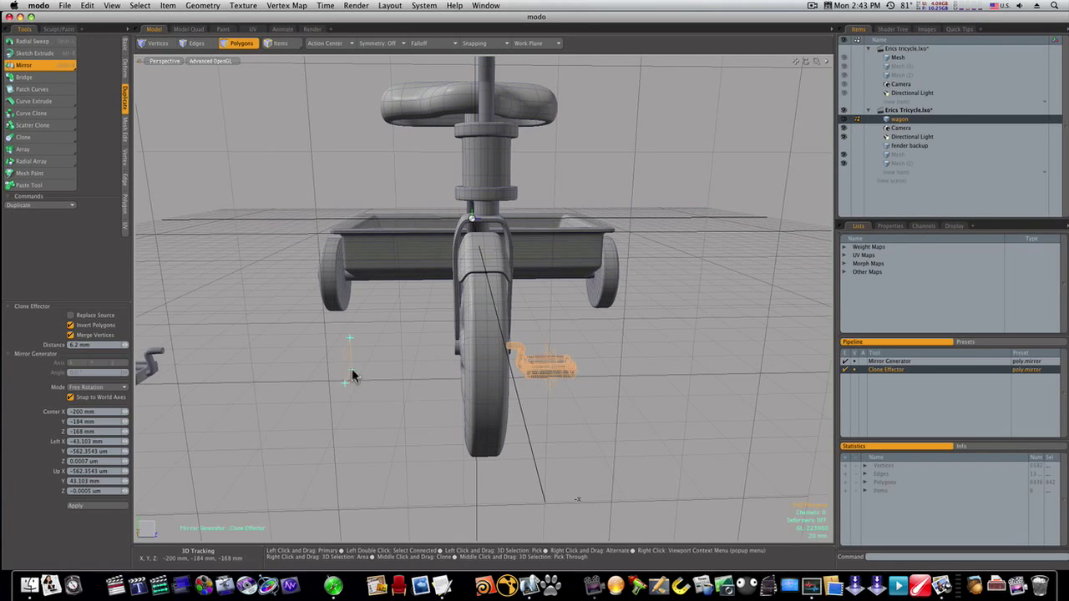
{"action": "left_click", "coordinate": [352, 371]}
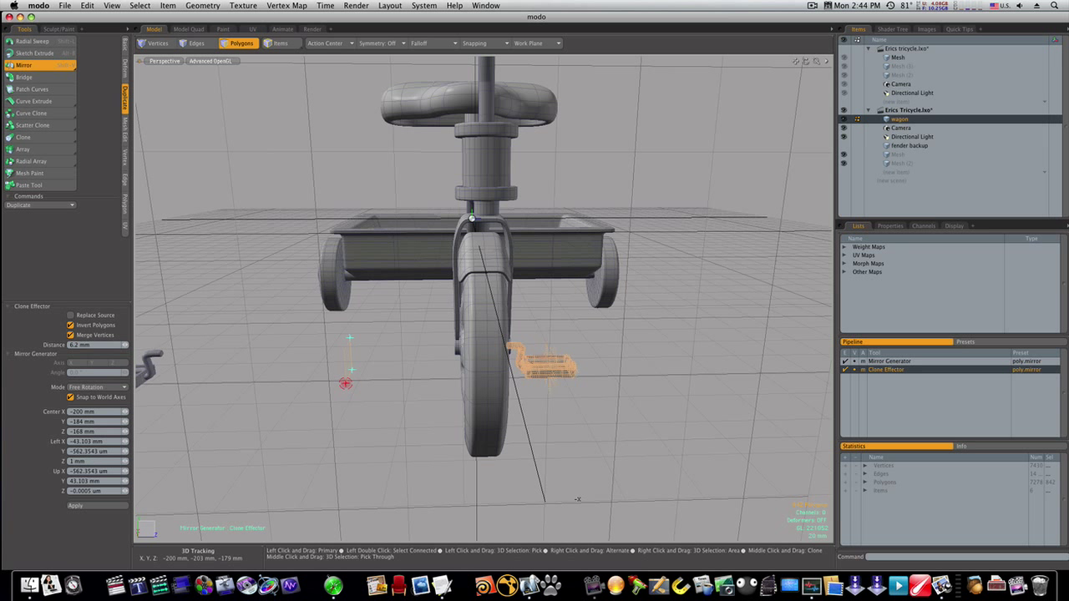
{"action": "left_click_drag", "start_coordinate": [346, 384], "coordinate": [476, 381]}
{"action": "key", "text": "super+z"}
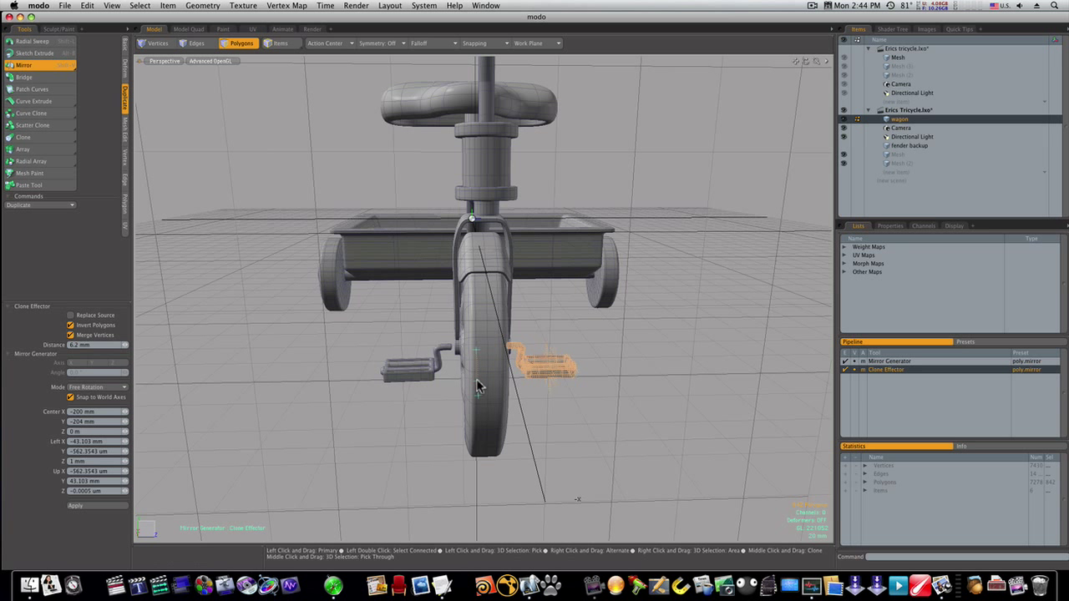
{"action": "key", "text": "space"}
Select the mirrored pedal and crank and move them slightly inward so that the crank meets the front wheel's hub
{"action": "double_click", "coordinate": [422, 372]}
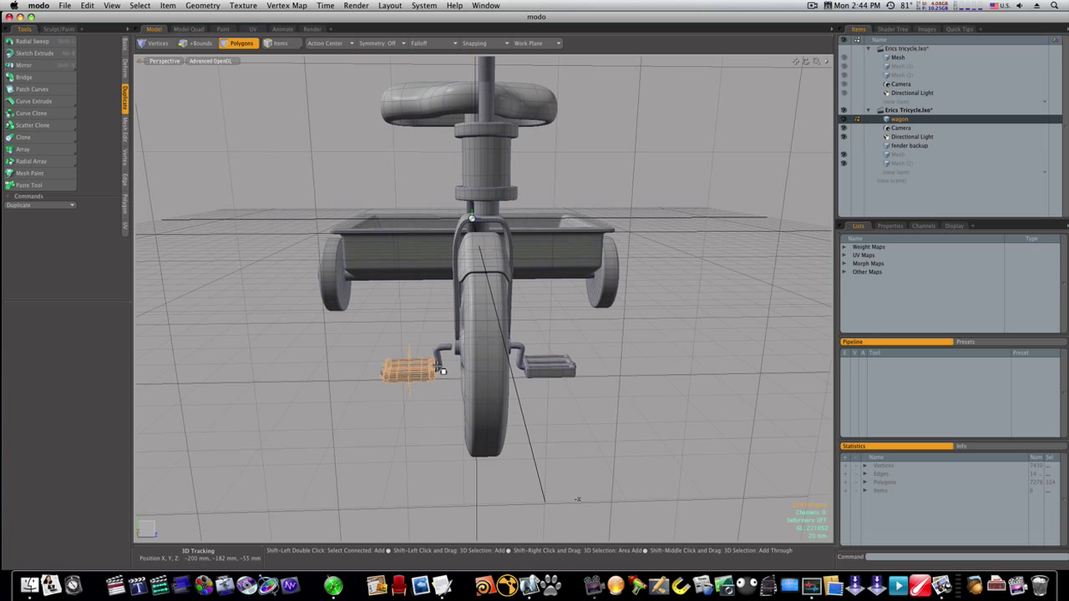
{"action": "key", "text": "w"}
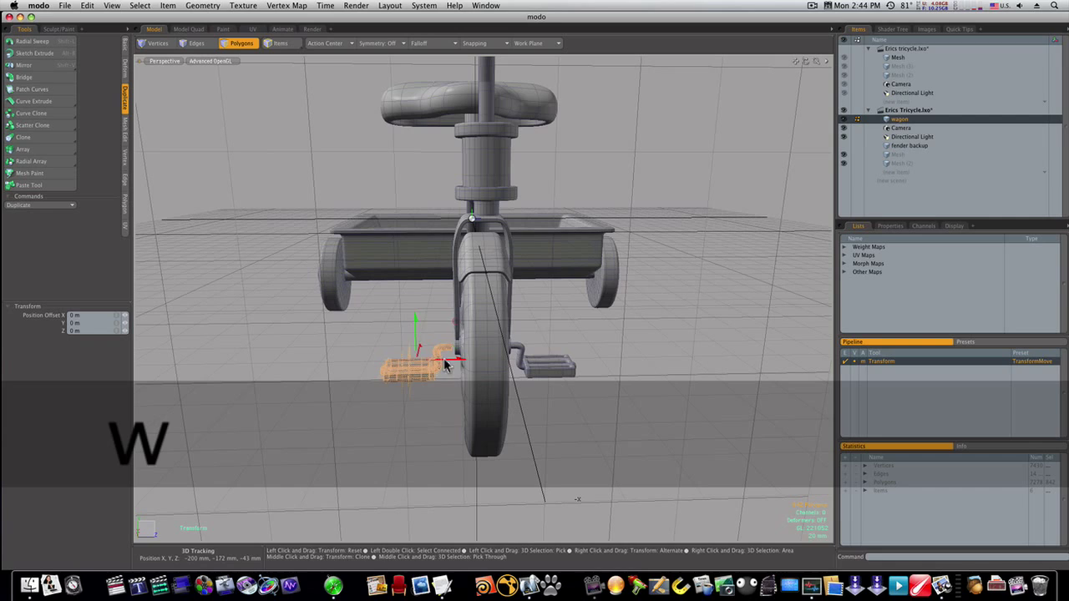
{"action": "key", "text": "space"}
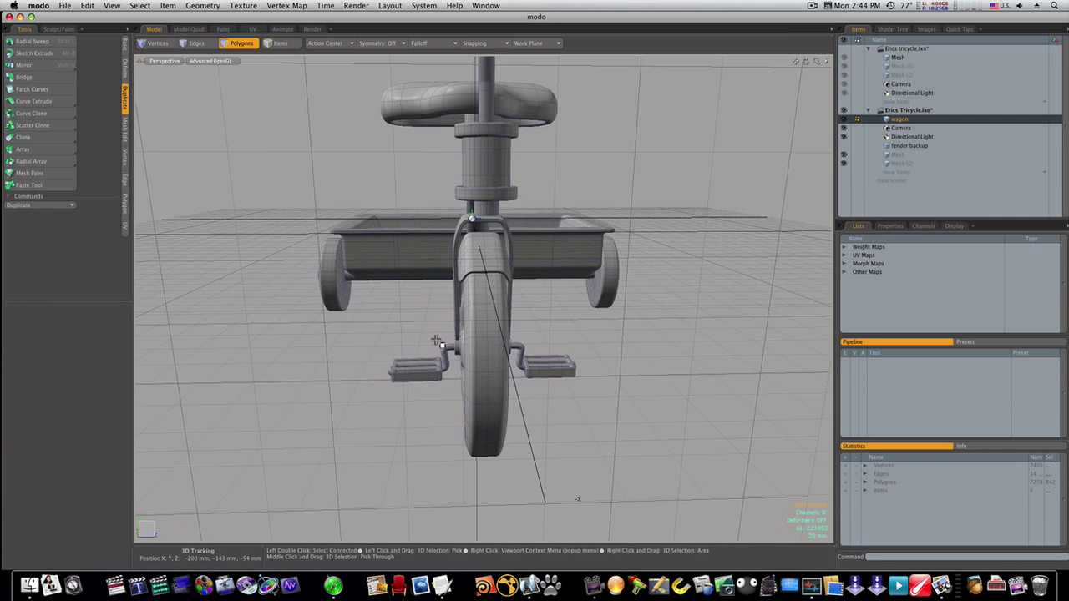
Select one crank and pedal assembly and rotate it 180° about Z so that the two pedals oppose each other
{"action": "left_click_drag", "start_coordinate": [462, 374], "coordinate": [117, 365], "text": "alt"}
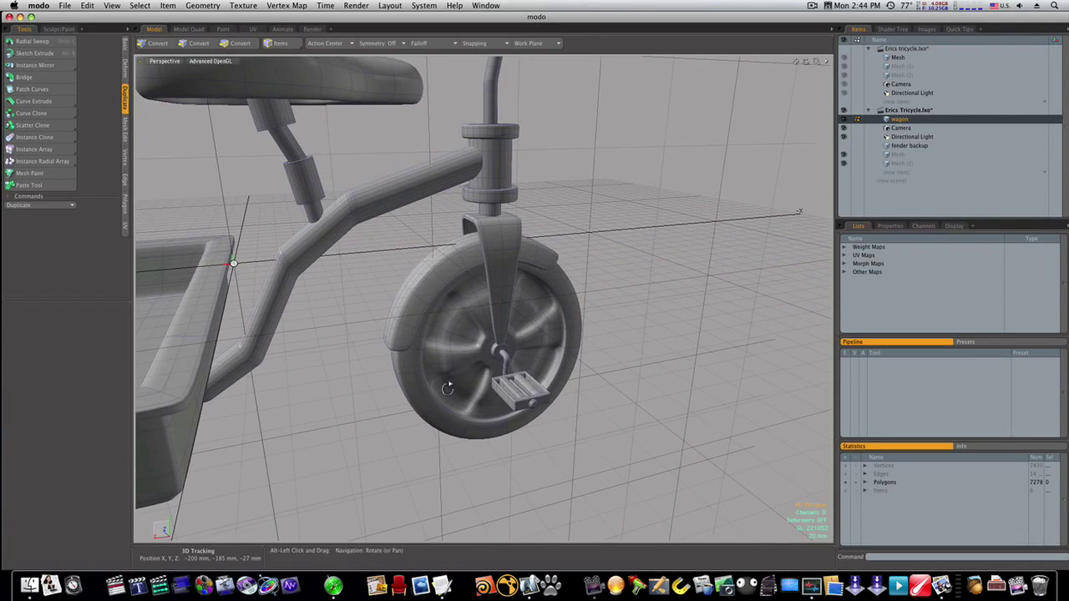
{"action": "left_click_drag", "start_coordinate": [529, 393], "coordinate": [496, 423], "text": "alt"}
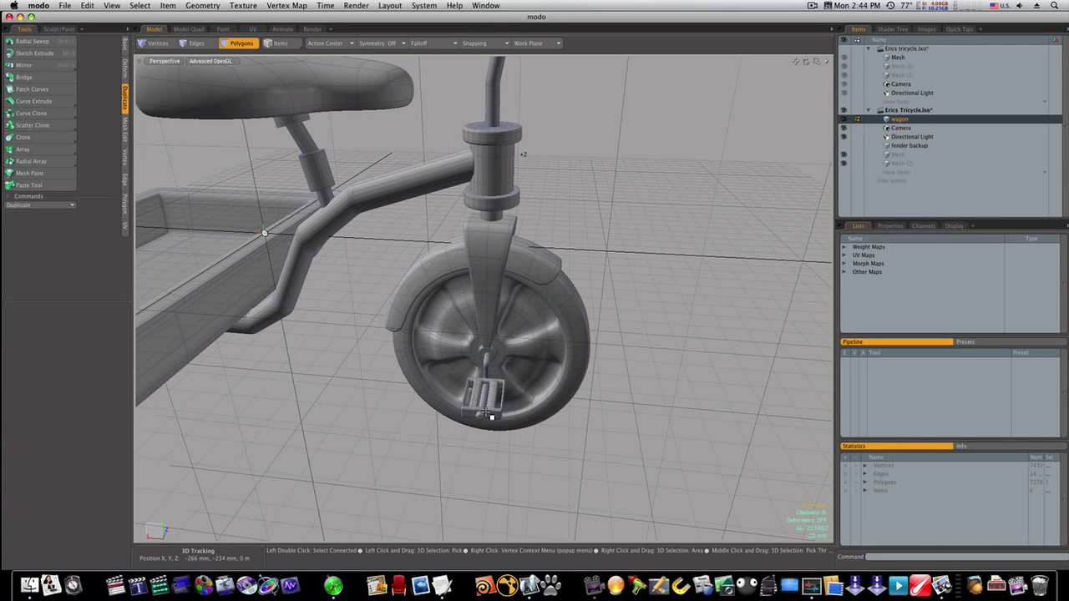
{"action": "double_click", "coordinate": [488, 414]}
{"action": "key", "text": "e"}
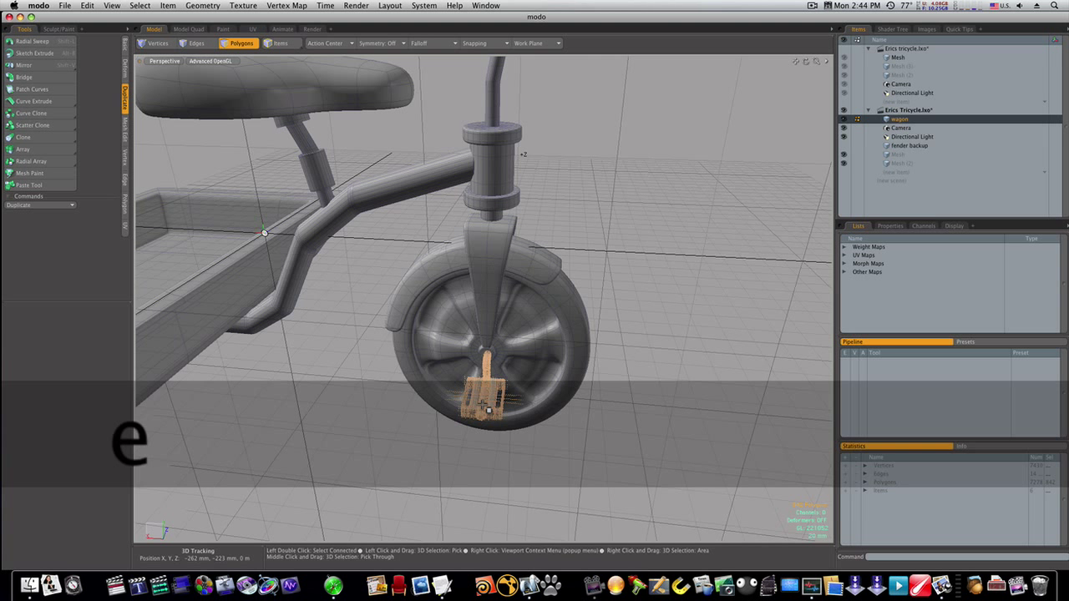
{"action": "left_click_drag", "start_coordinate": [499, 348], "coordinate": [514, 427]}
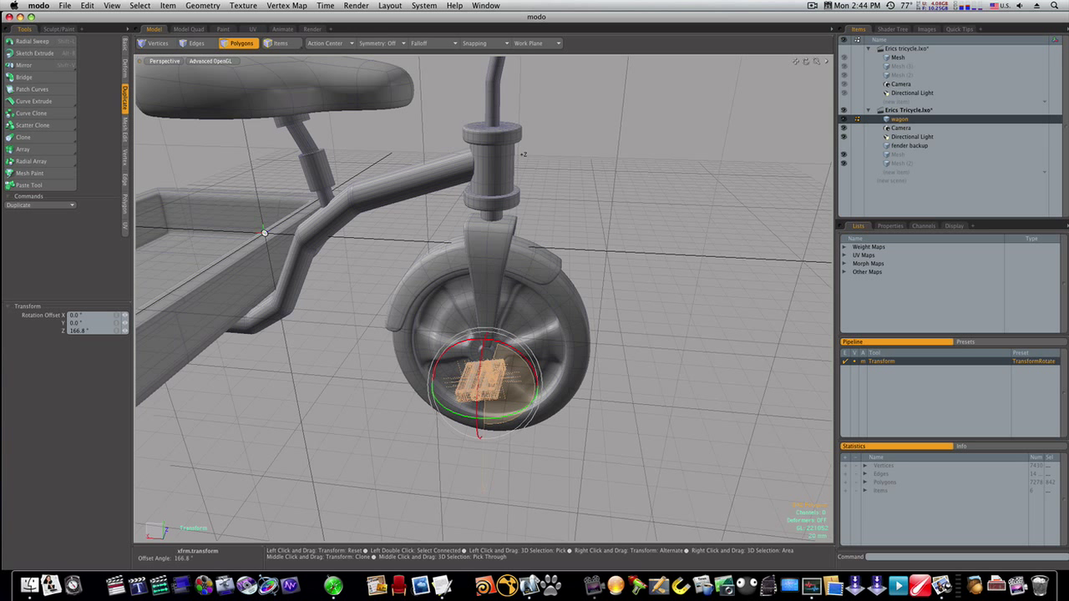
{"action": "left_click_drag", "start_coordinate": [477, 489], "coordinate": [475, 488]}
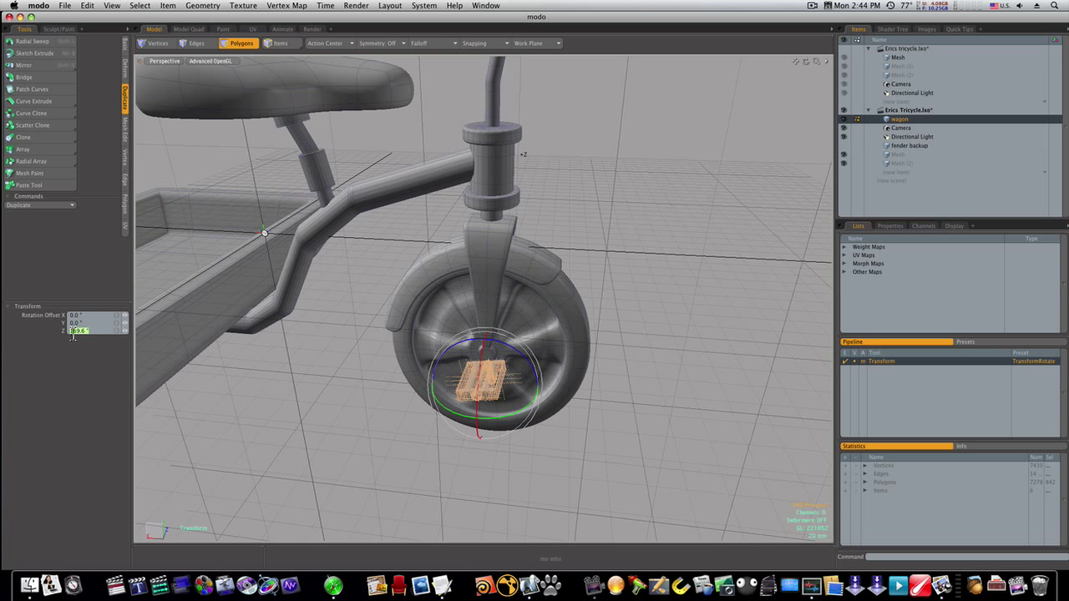
{"action": "type", "text": "180"}
{"action": "key", "text": "Return"}
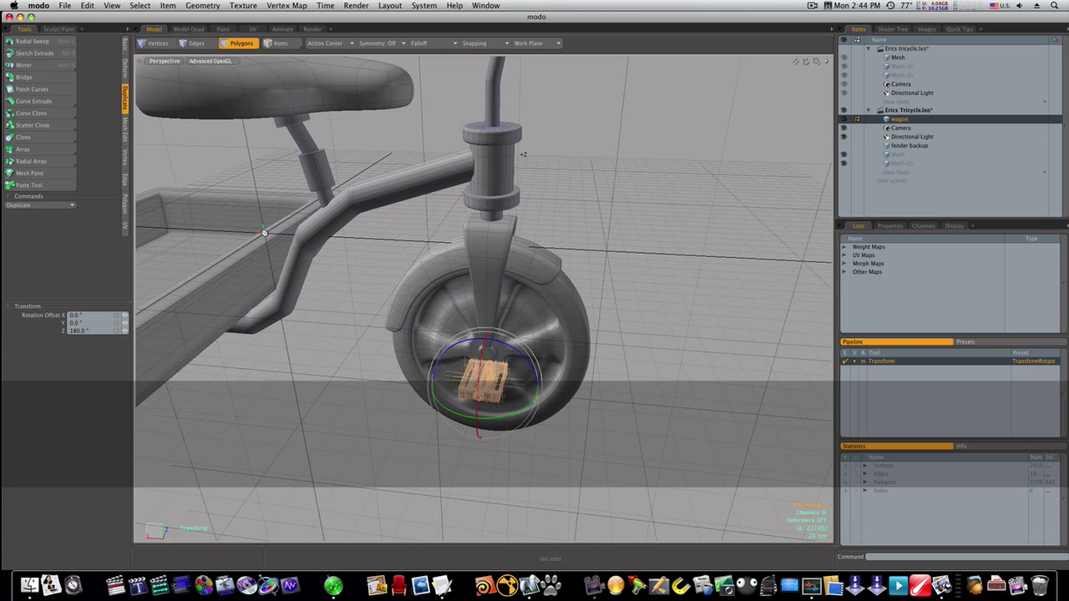
Move the rotated crank and pedal up and sideways so that the crank's inner end sits on the wheel hub, and deselect it
{"action": "key", "text": "w"}
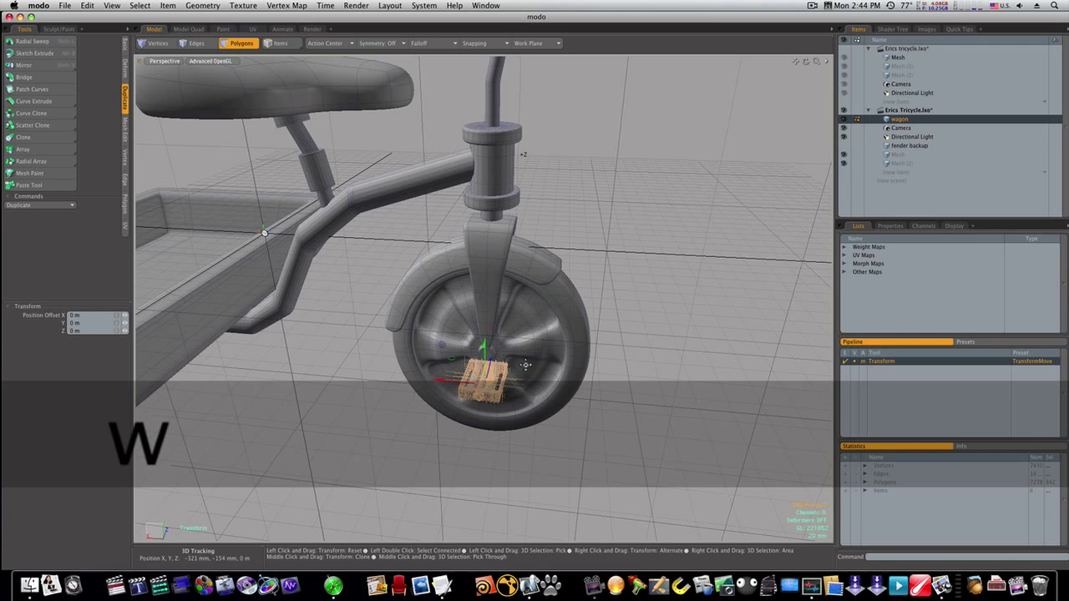
{"action": "left_click_drag", "start_coordinate": [484, 365], "coordinate": [489, 140]}
{"action": "mouse_move", "coordinate": [389, 135]}
{"action": "left_mouse_down"}
{"action": "mouse_move", "coordinate": [349, 135]}
{"action": "mouse_move", "coordinate": [371, 134]}
{"action": "left_mouse_up"}
{"action": "left_click_drag", "start_coordinate": [544, 192], "coordinate": [459, 188], "text": "ctrl+alt"}
{"action": "key", "text": "Escape"}
{"action": "key", "text": "Escape"}
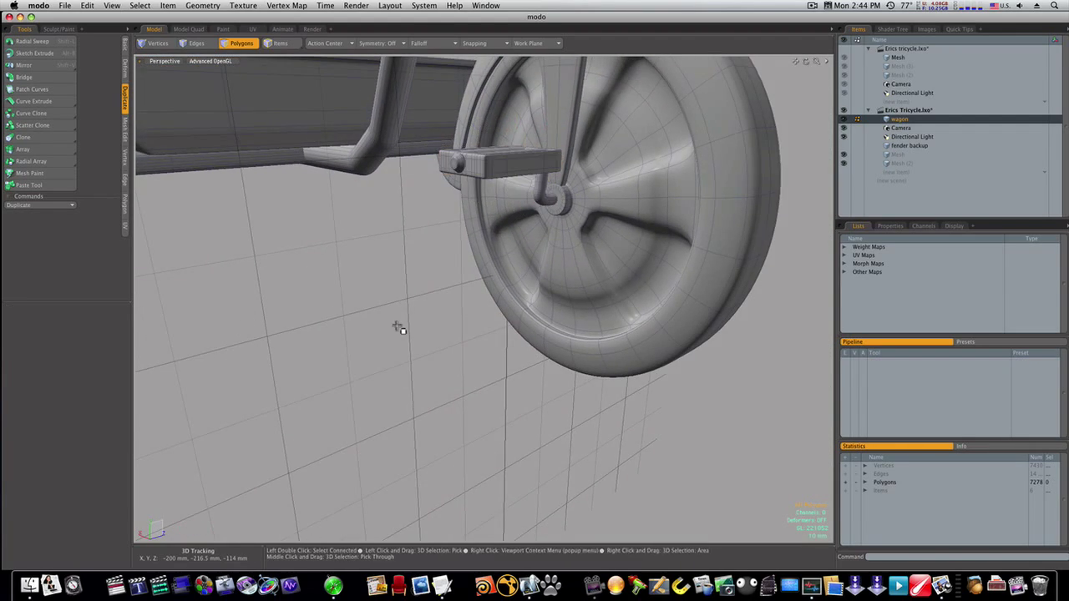
{"action": "left_click_drag", "start_coordinate": [397, 327], "coordinate": [596, 339], "text": "alt"}
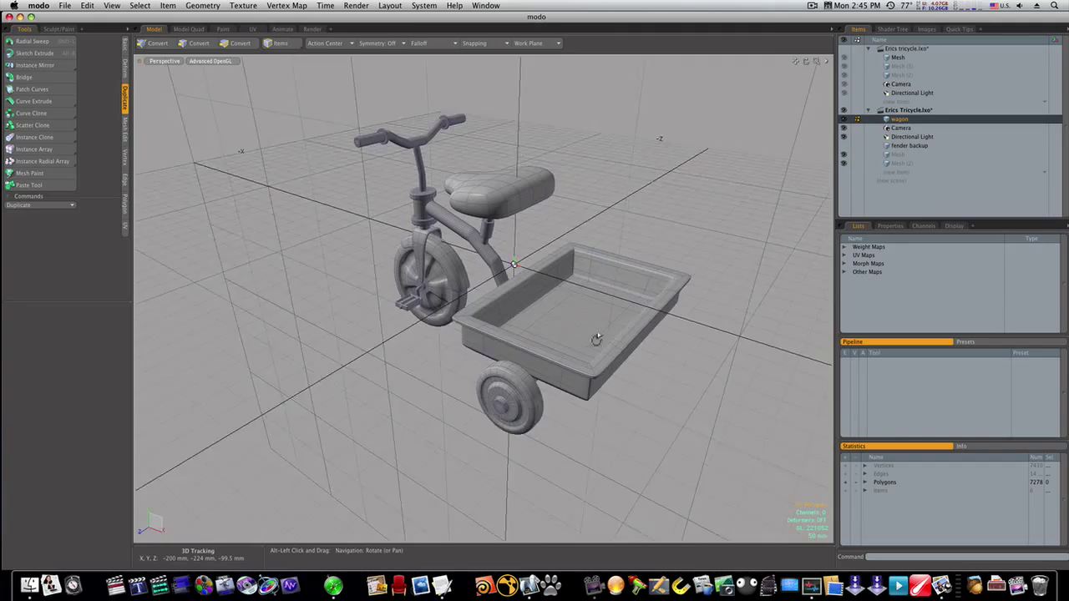